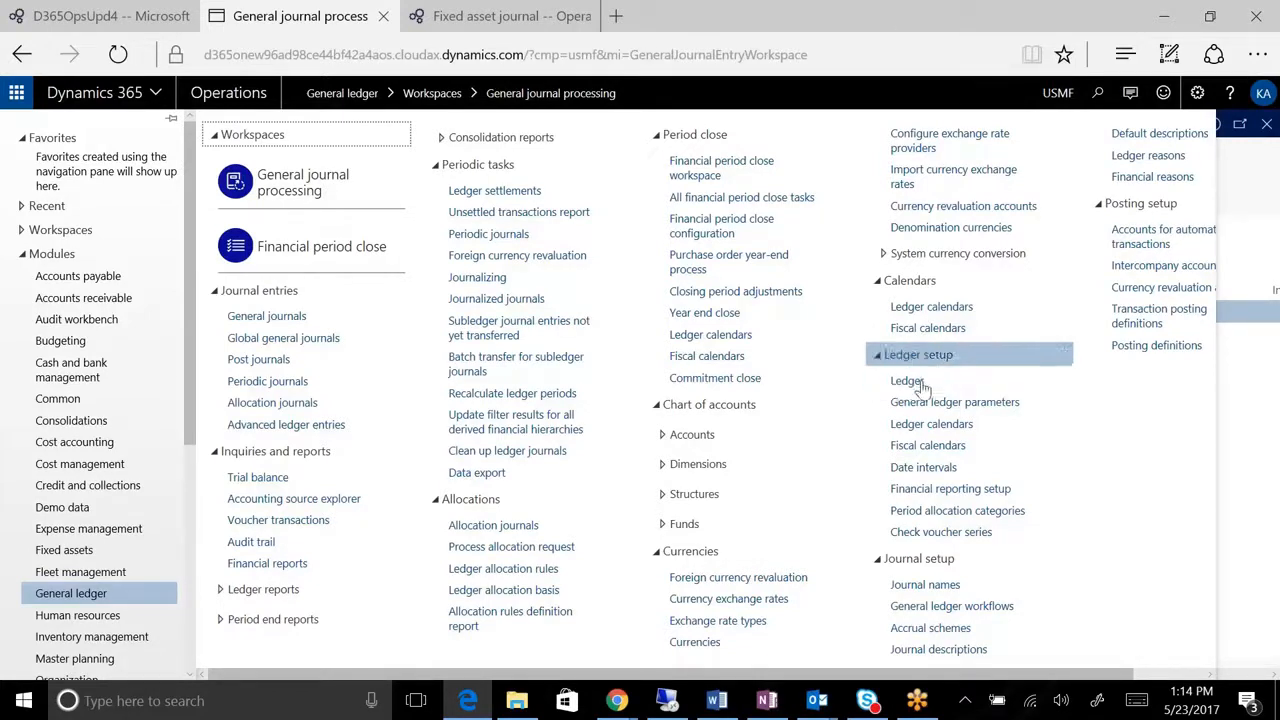
# Step: Open the general ledger's Ledger setup in edit mode and follow its chart of accounts to the Shared chart
pyautogui.click(910, 382)
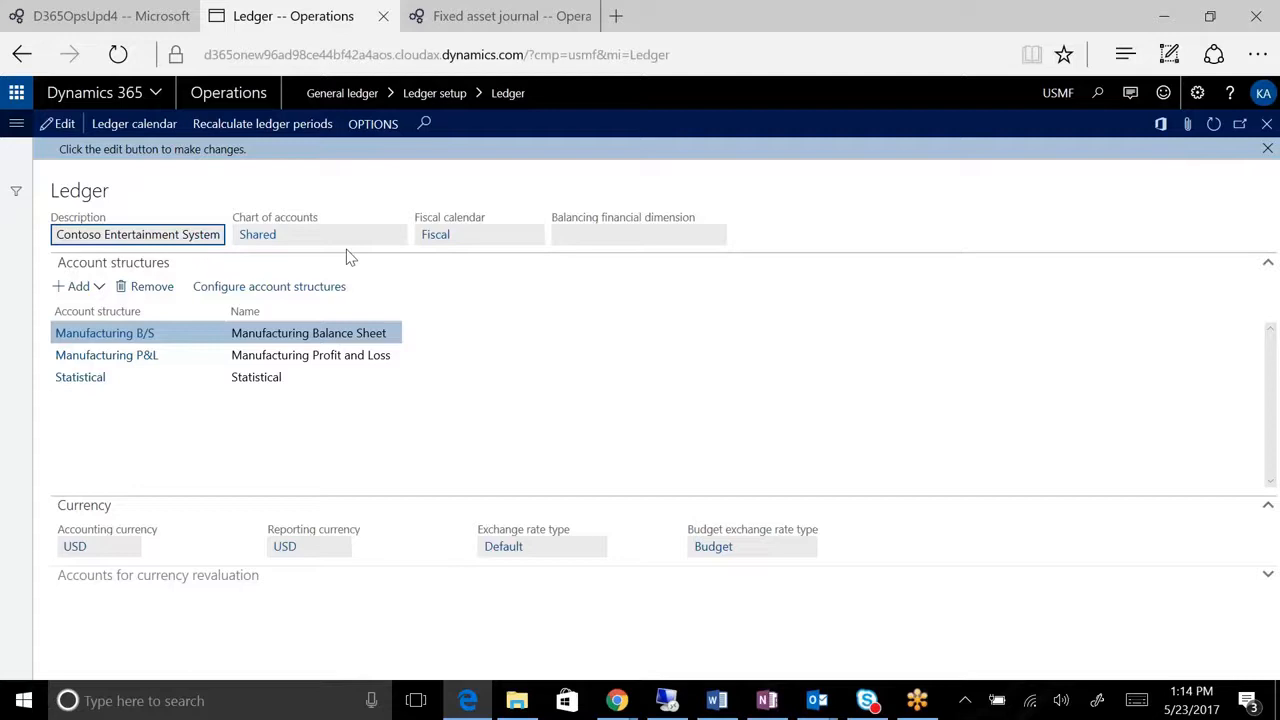
pyautogui.click(58, 123)
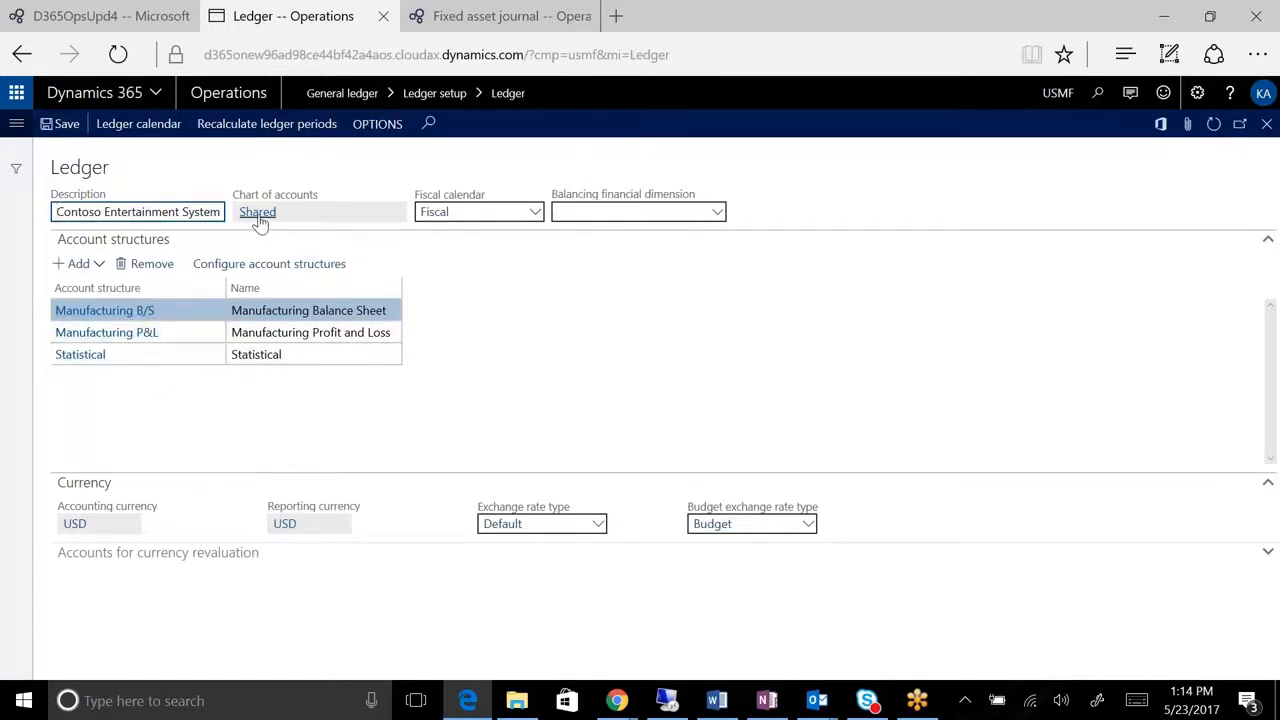
pyautogui.moveTo(259, 218)
pyautogui.click(262, 215)
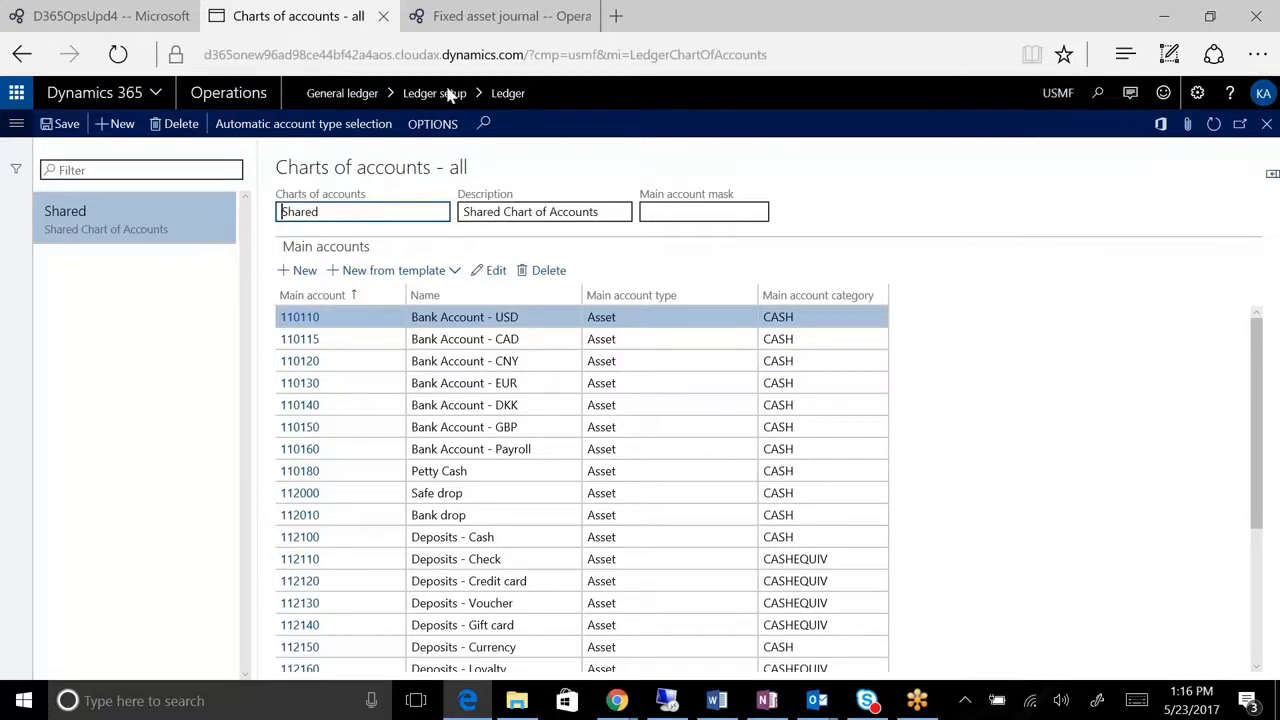
# Step: Duplicate the charts of accounts tab and browse the country charts, including French, India, Malaysia and Mexico
pyautogui.rightClick(348, 32)
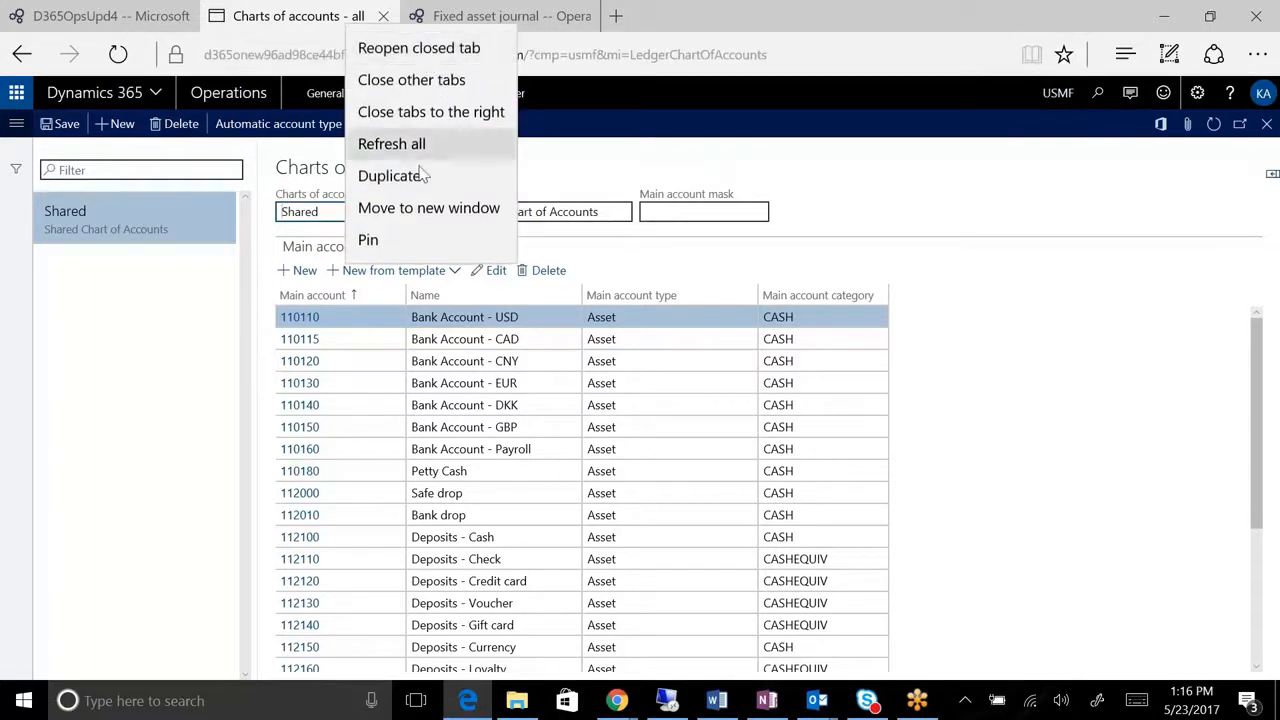
pyautogui.click(385, 174)
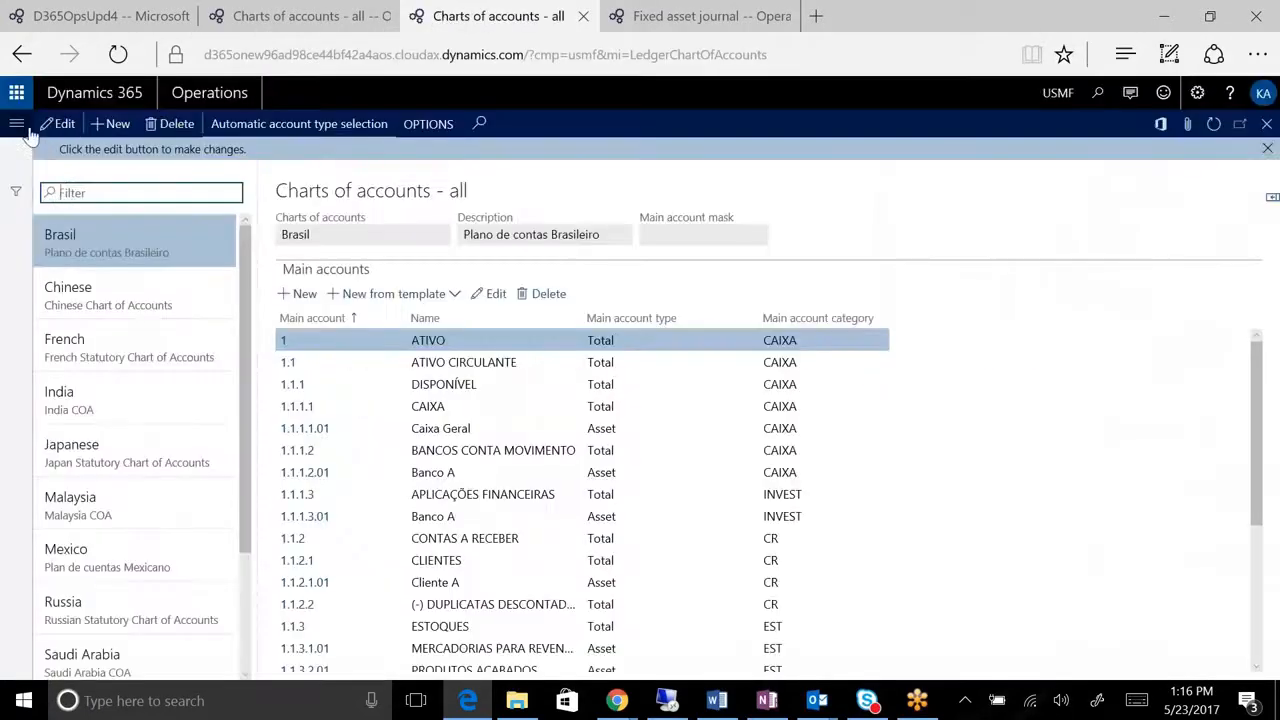
pyautogui.click(120, 297)
pyautogui.click(125, 364)
pyautogui.click(122, 410)
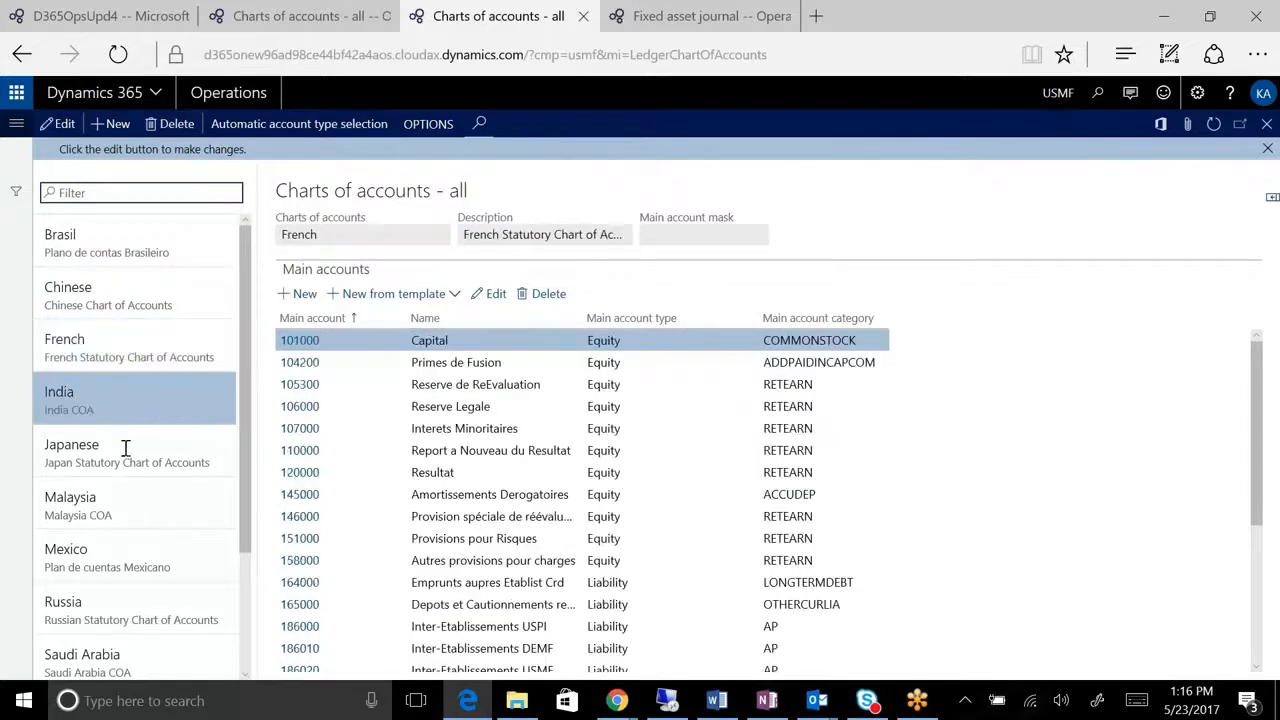
pyautogui.click(128, 468)
pyautogui.click(125, 350)
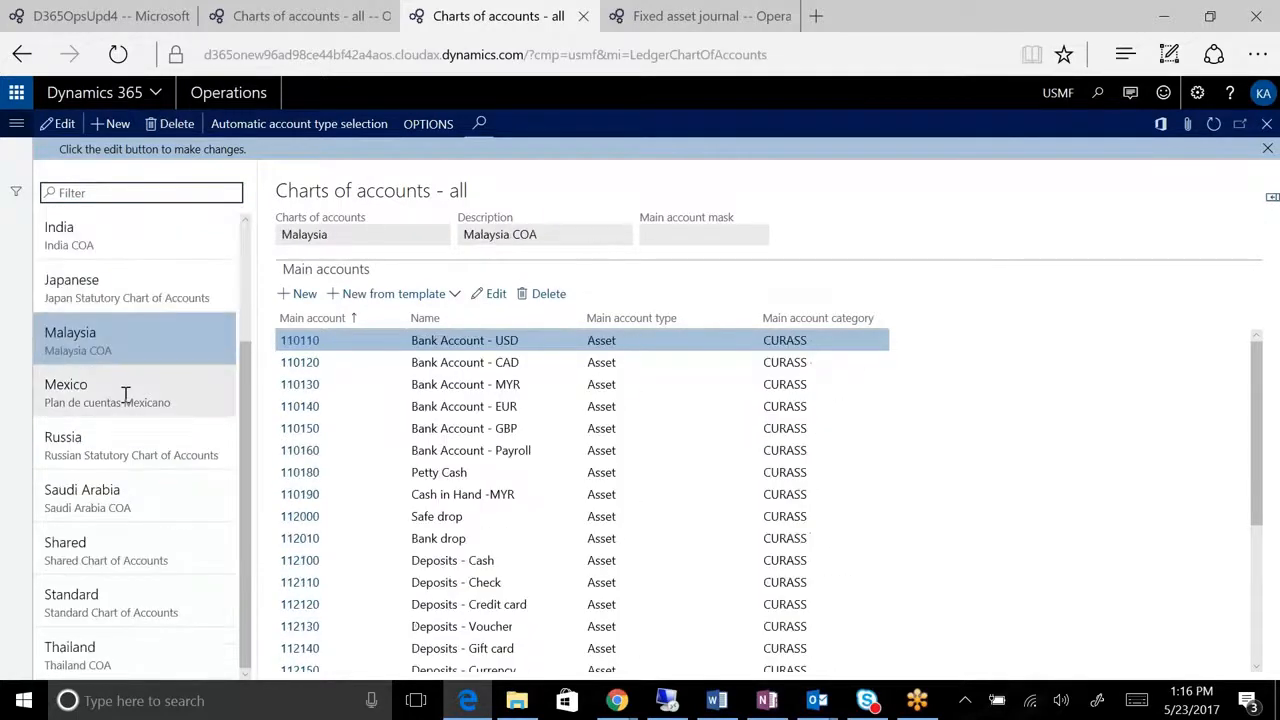
pyautogui.click(137, 449)
pyautogui.scroll(-1, 252, 560)
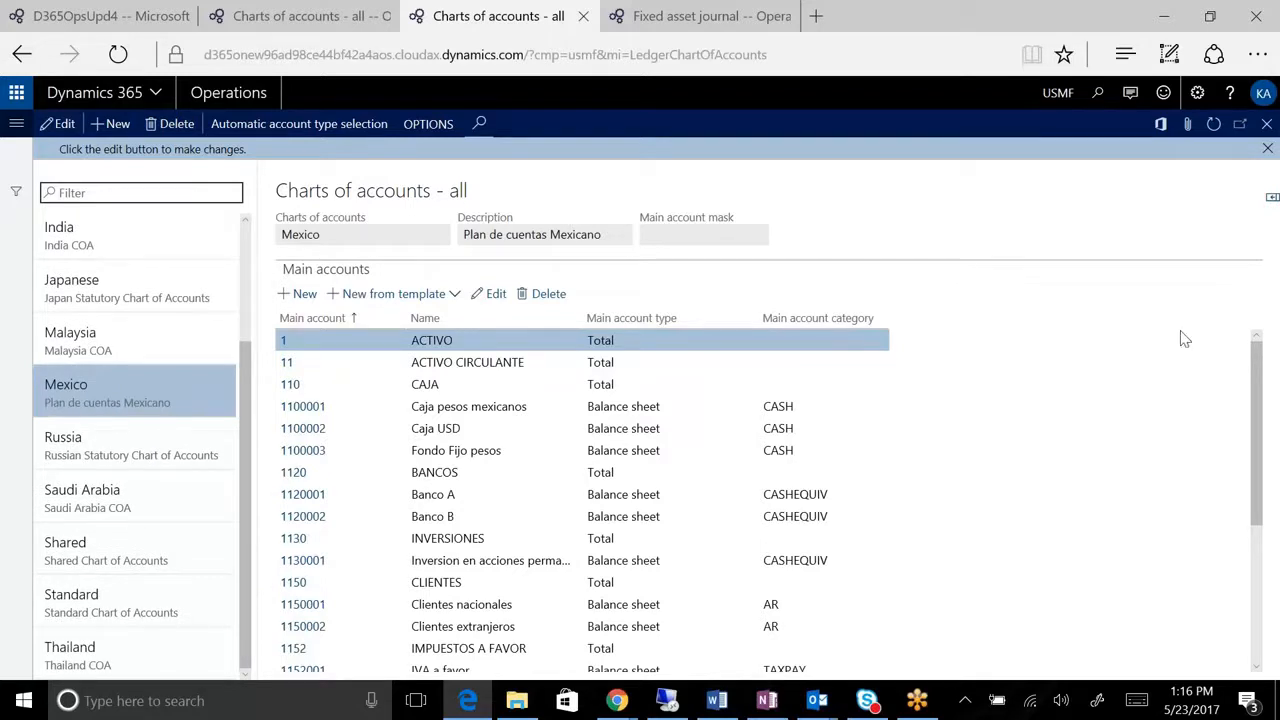
# Step: Show the ledgers related to the Mexico chart of accounts and view those of the Russia chart
pyautogui.click(1272, 197)
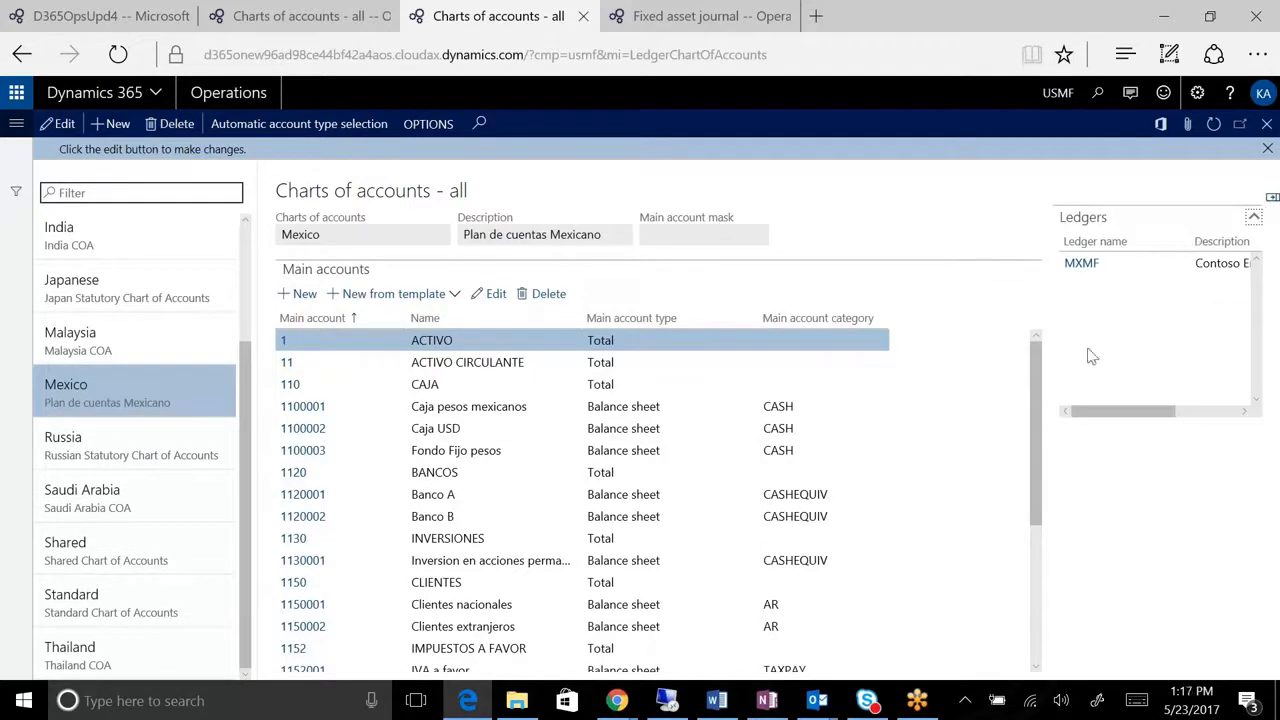
pyautogui.scroll(1, 206, 491)
pyautogui.click(200, 481)
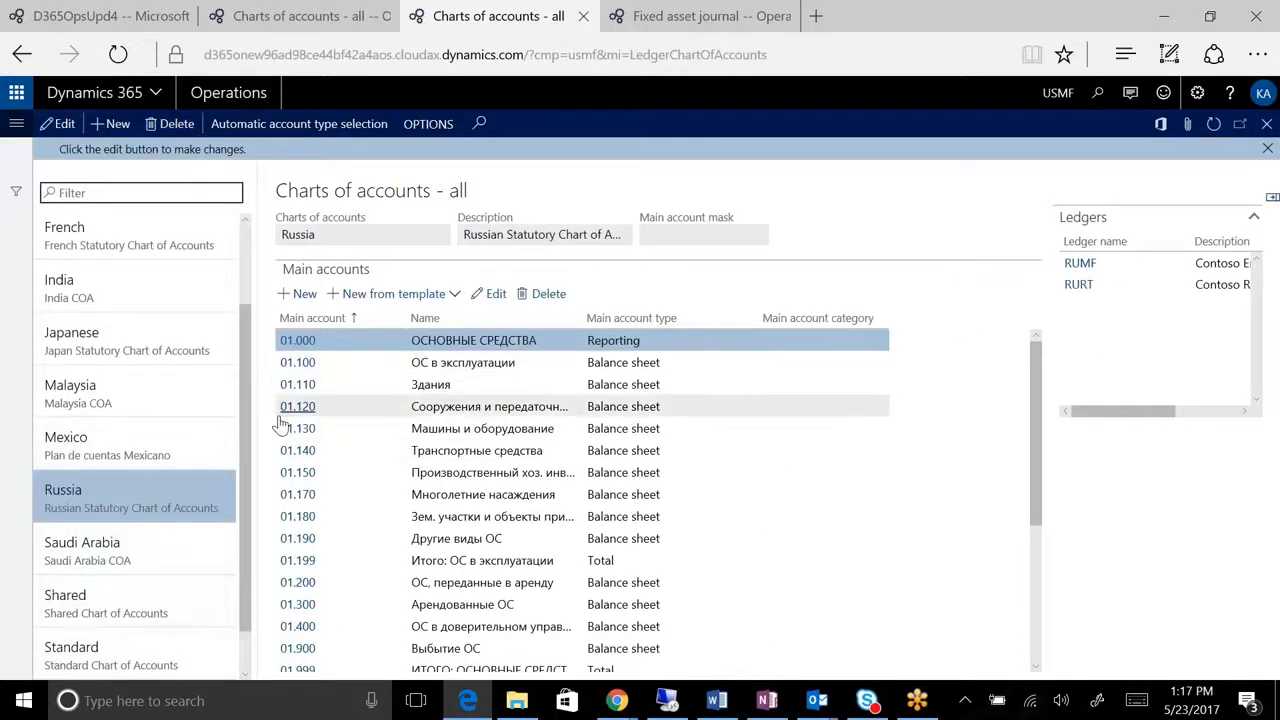
pyautogui.scroll(-1, 244, 420)
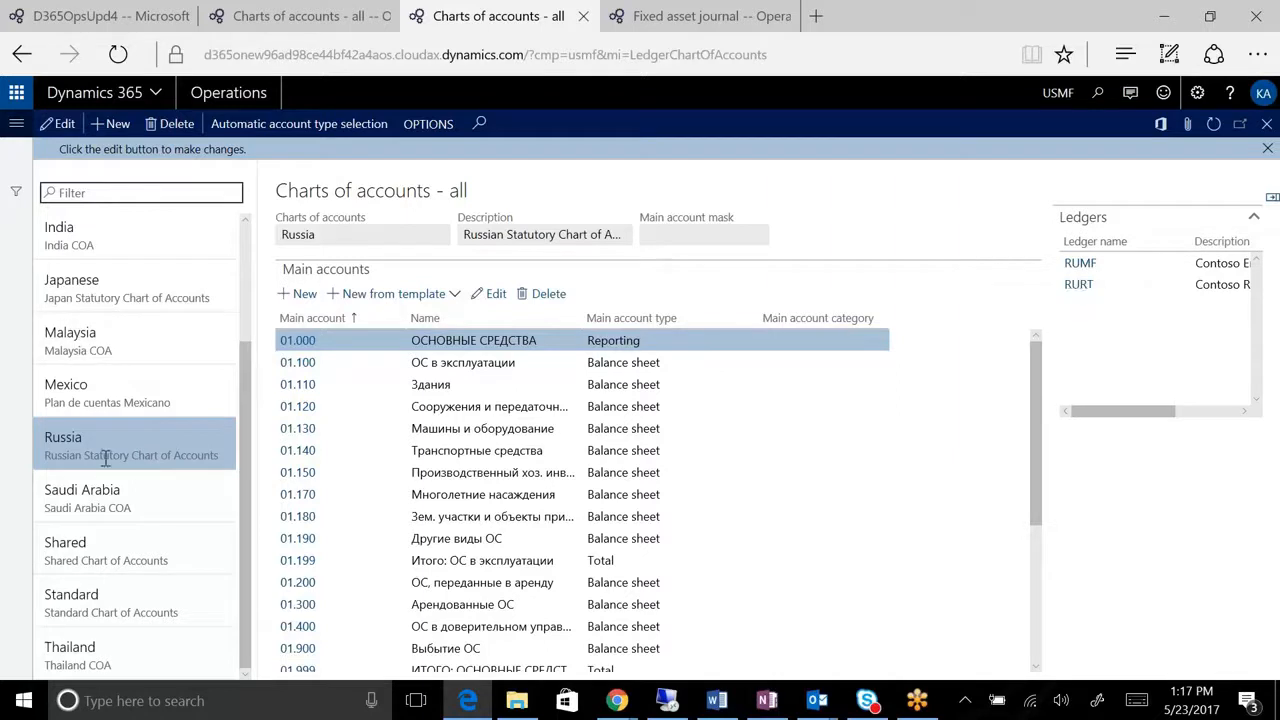
# Step: Look through the ledgers that use the Shared chart of accounts and open one of them
pyautogui.click(107, 548)
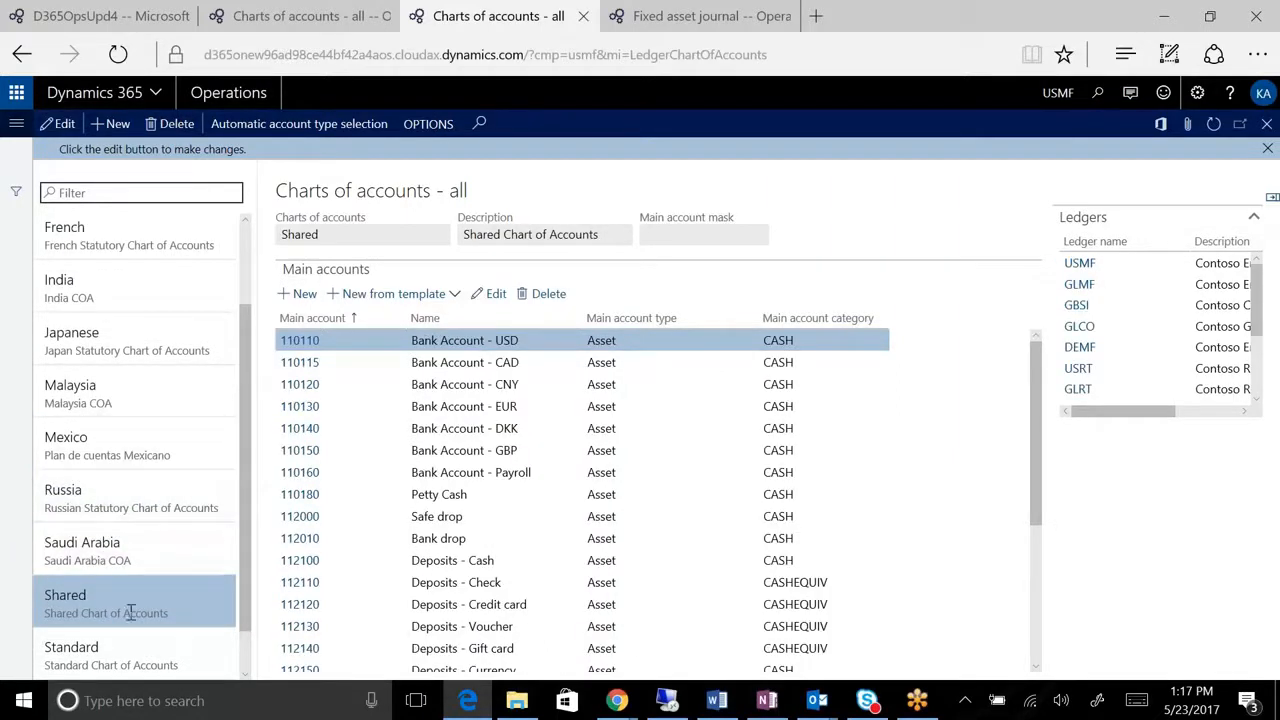
pyautogui.scroll(-1, 231, 437)
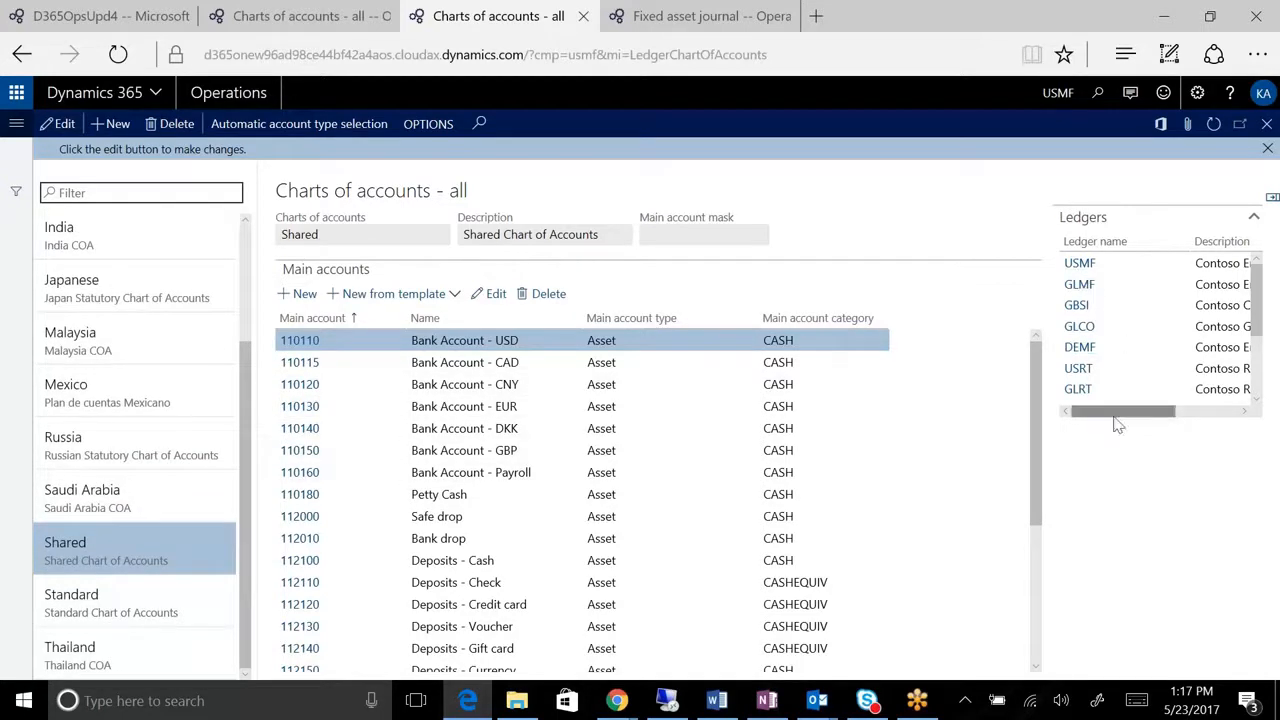
pyautogui.moveTo(1114, 412); pyautogui.dragTo(1090, 423)
pyautogui.scroll(-3, 1257, 312)
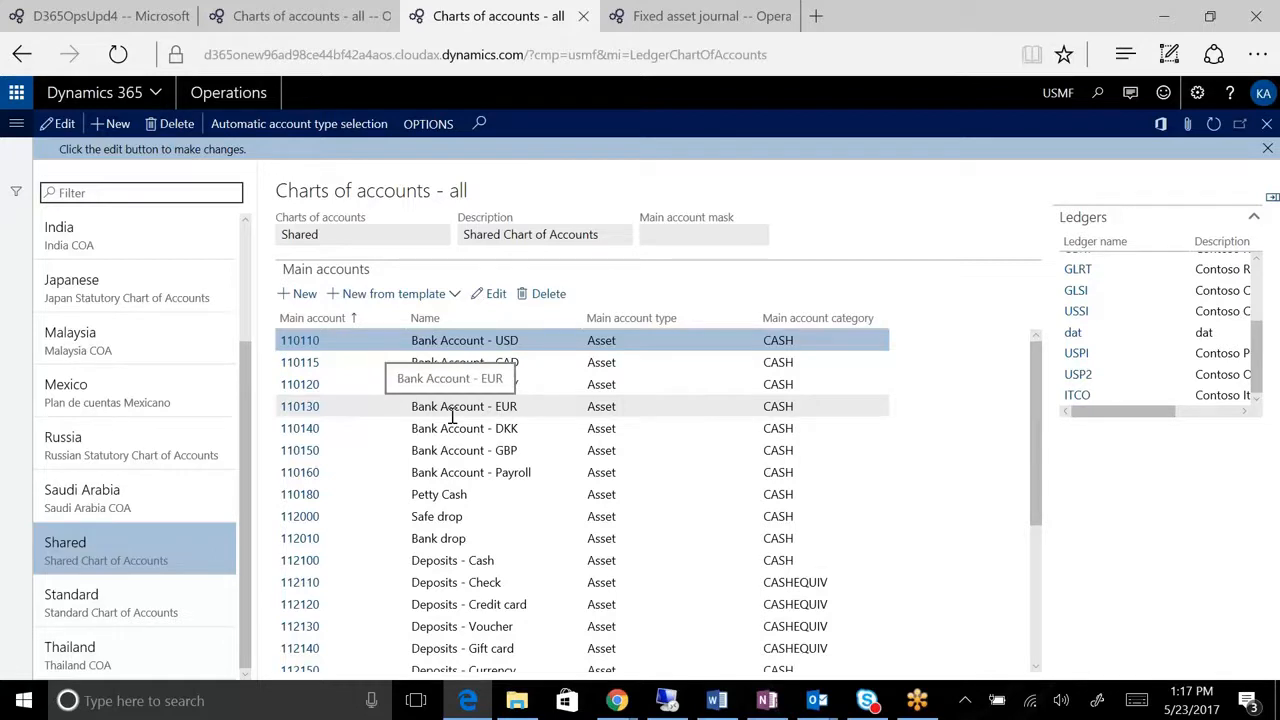
pyautogui.click(1075, 316)
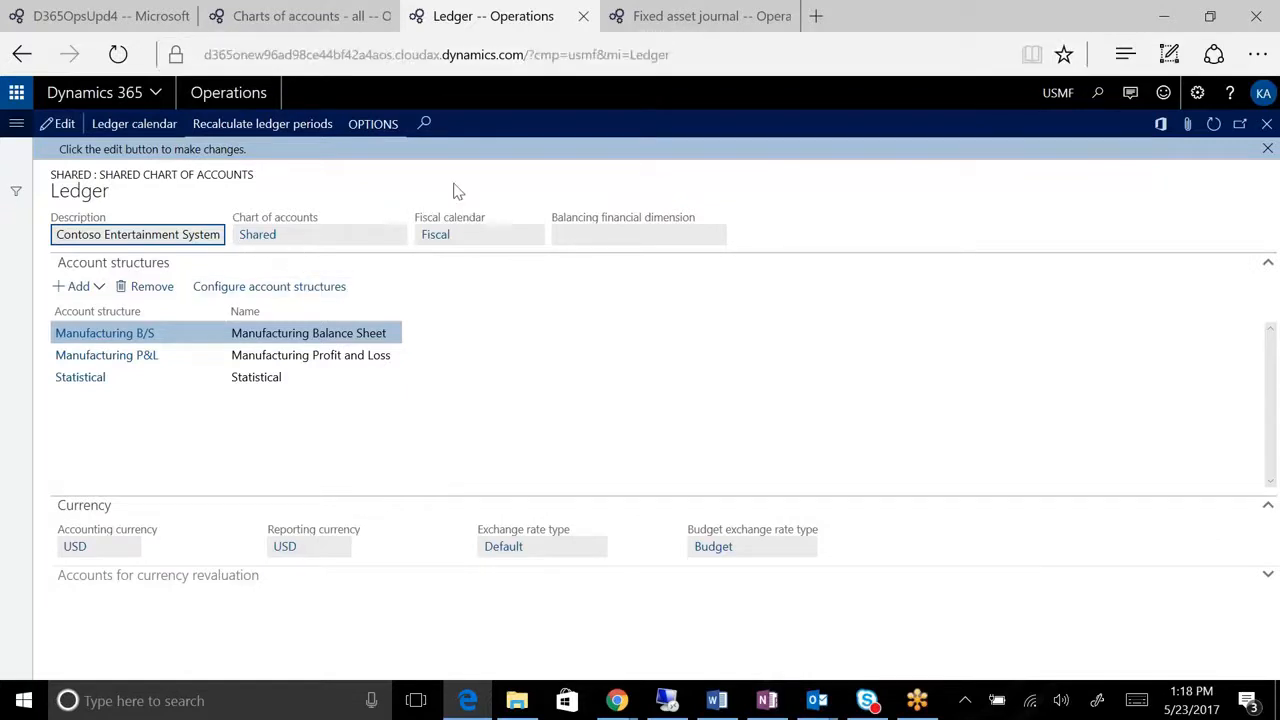
# Step: Open main account 110110 from the original Shared chart tab and review its legal entity overrides and name translations
pyautogui.click(340, 22)
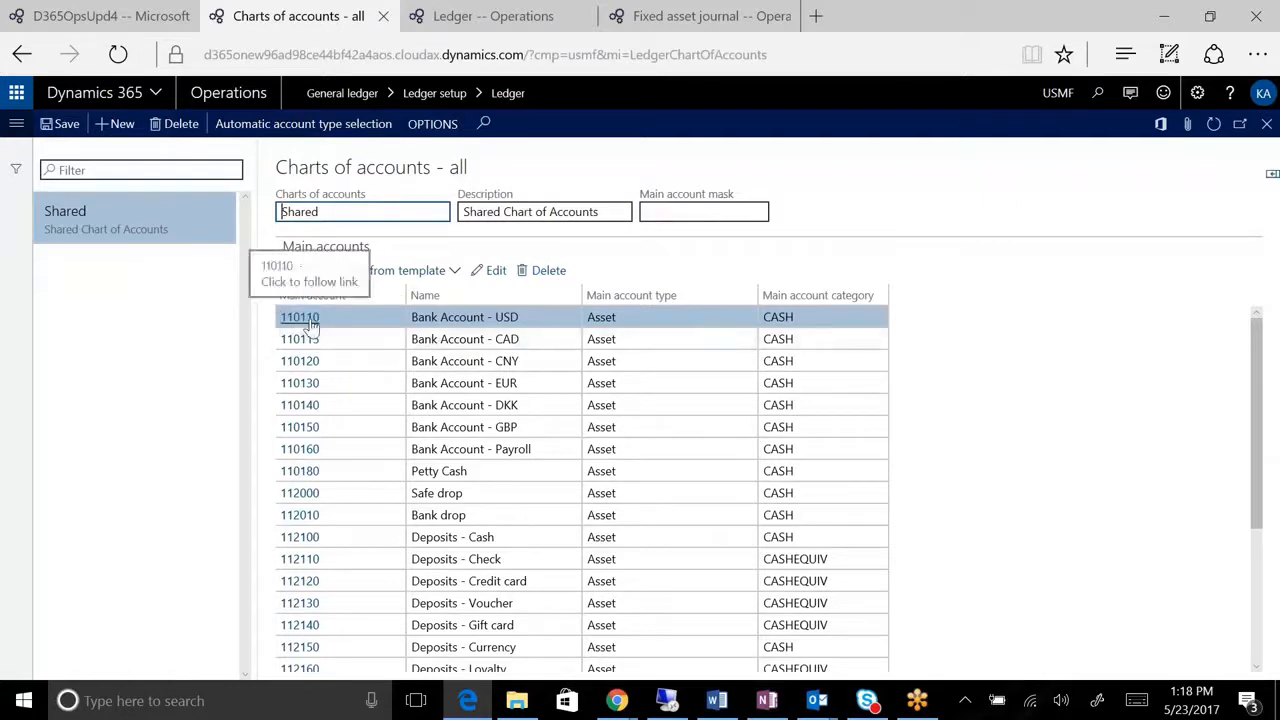
pyautogui.click(494, 272)
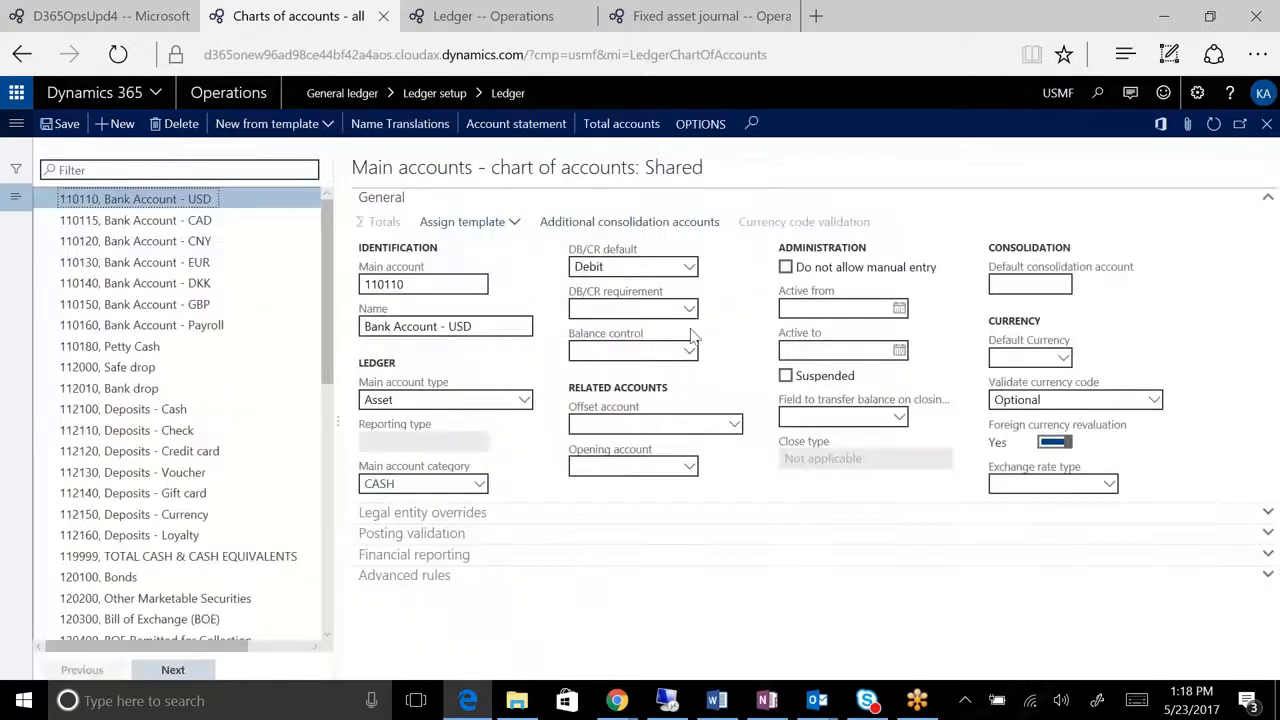
pyautogui.click(1267, 203)
pyautogui.click(1267, 219)
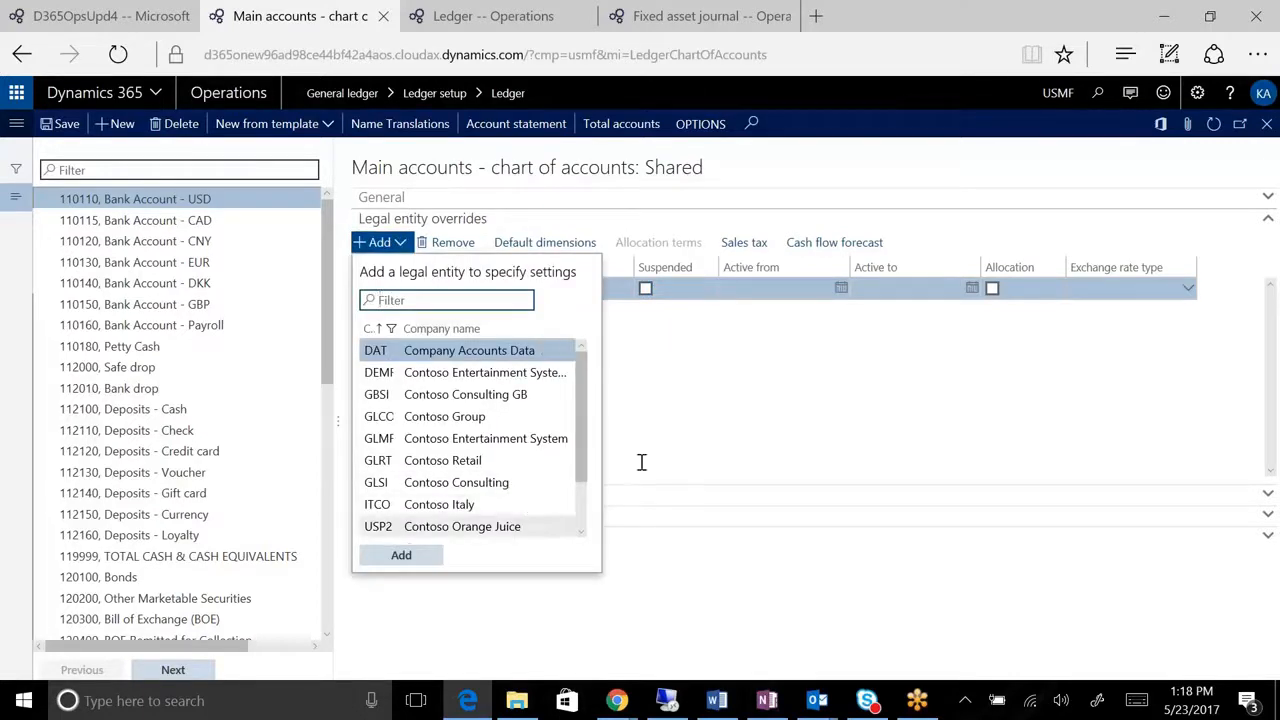
pyautogui.click(703, 310)
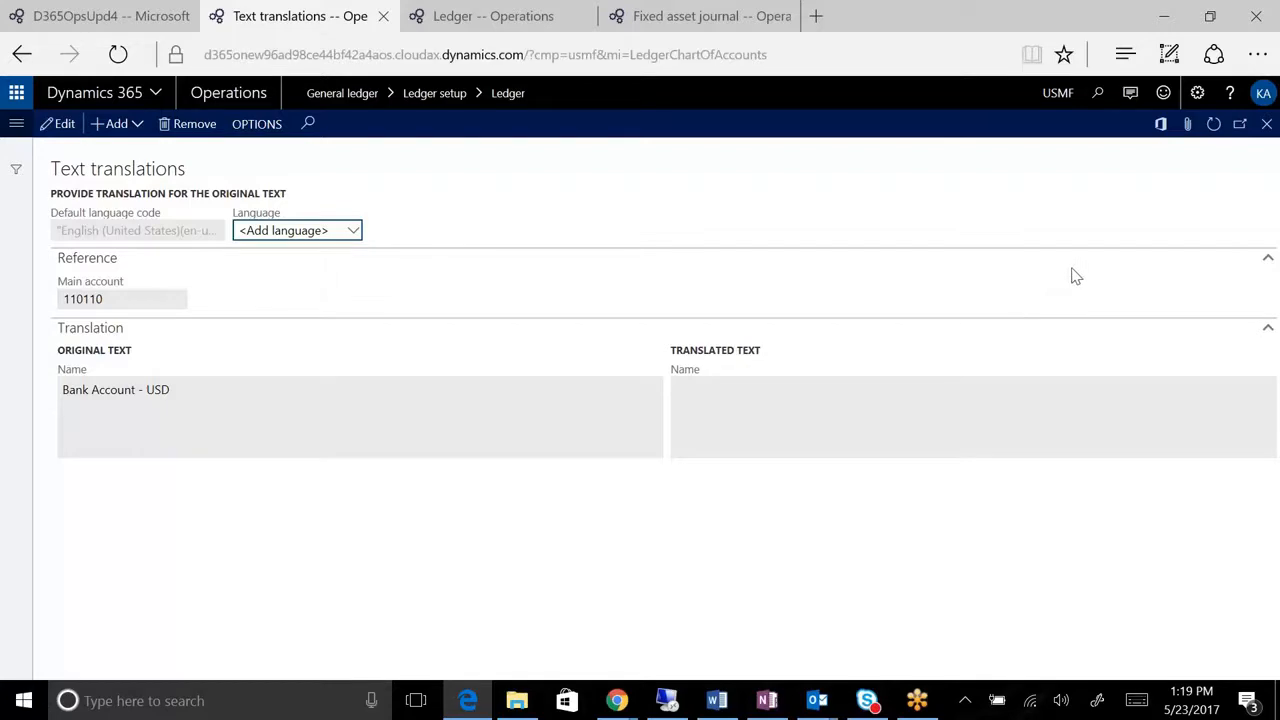
pyautogui.click(1266, 124)
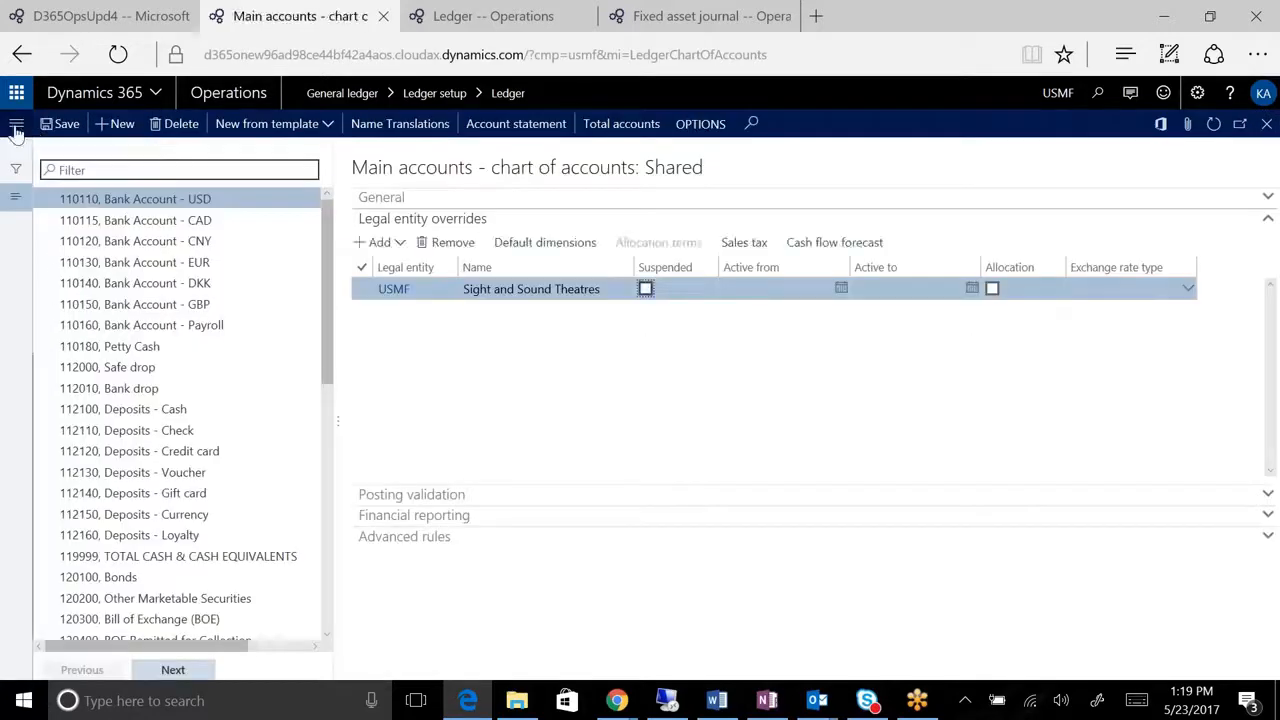
# Step: Open the Consolidation account groups page under the general ledger's chart of accounts setup
pyautogui.click(16, 126)
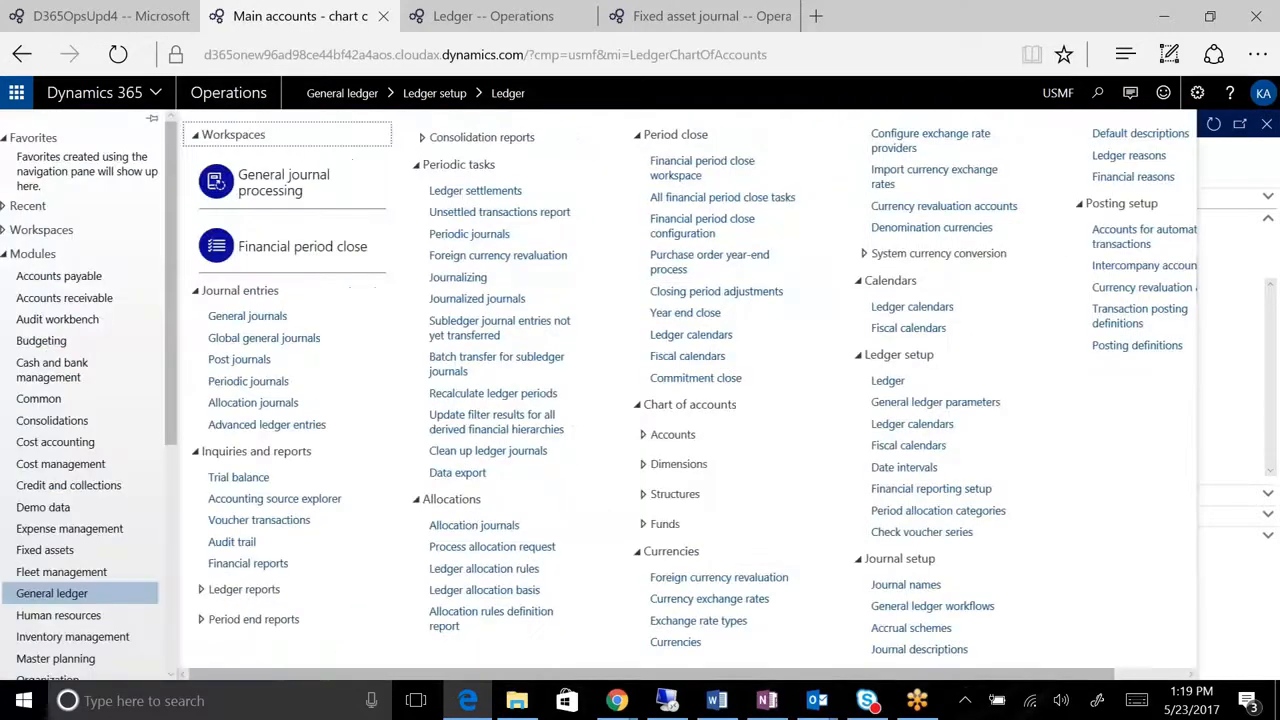
pyautogui.click(1255, 408)
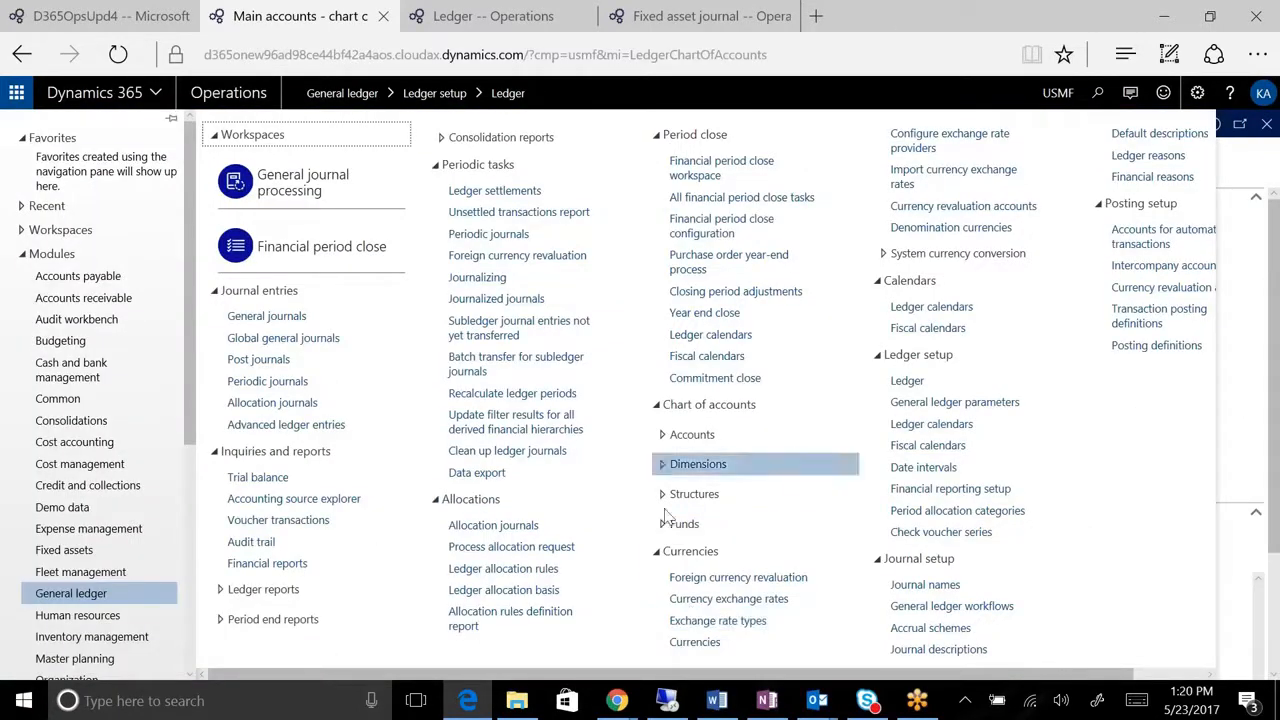
pyautogui.moveTo(708, 679); pyautogui.dragTo(757, 690)
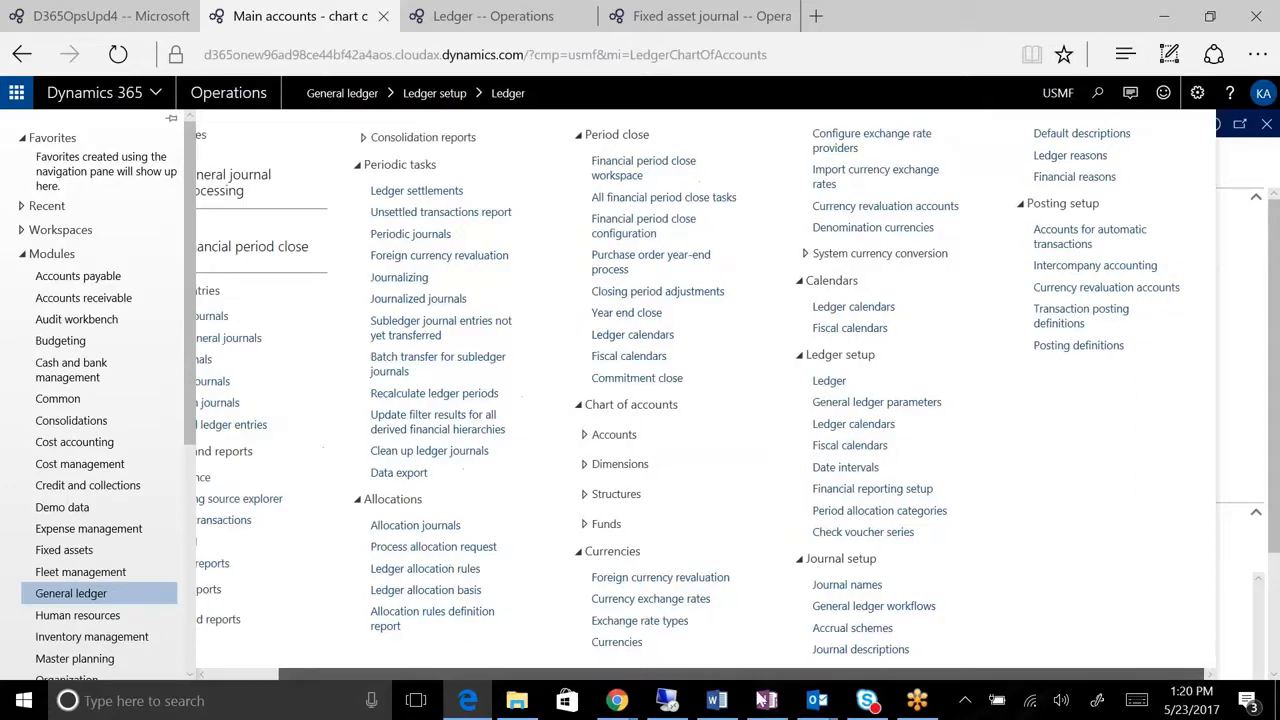
pyautogui.click(613, 434)
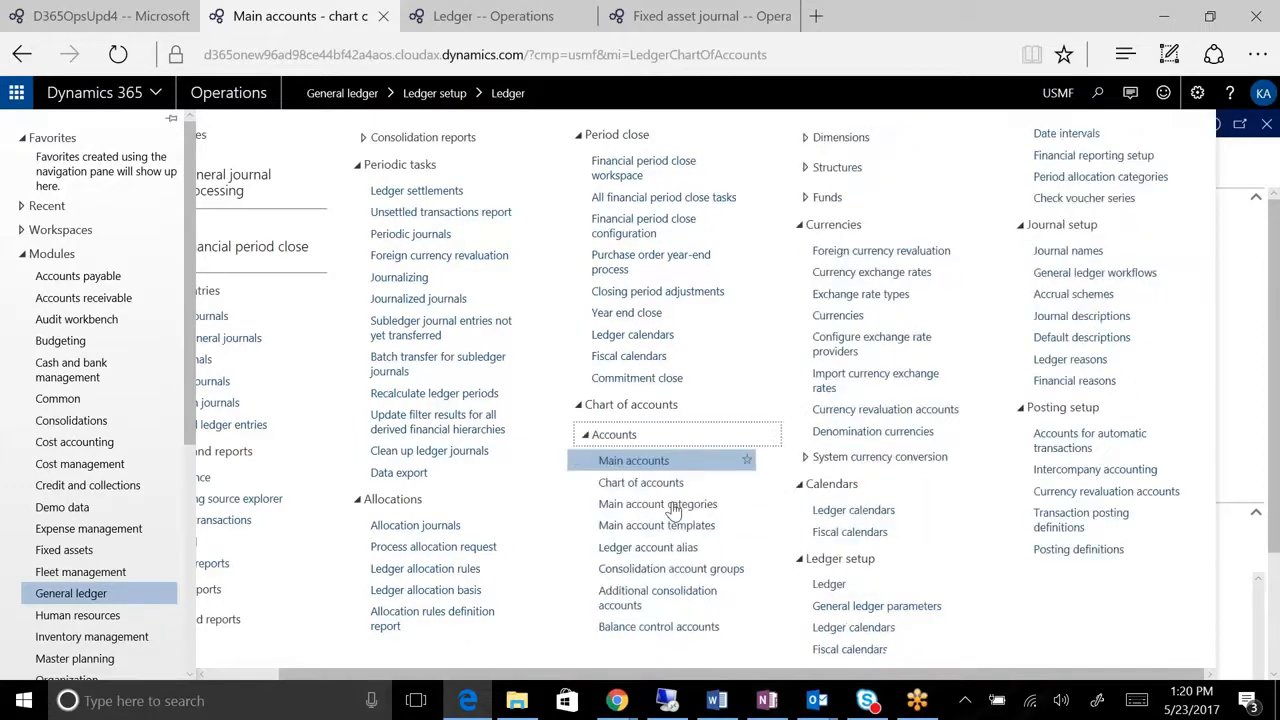
pyautogui.click(650, 569)
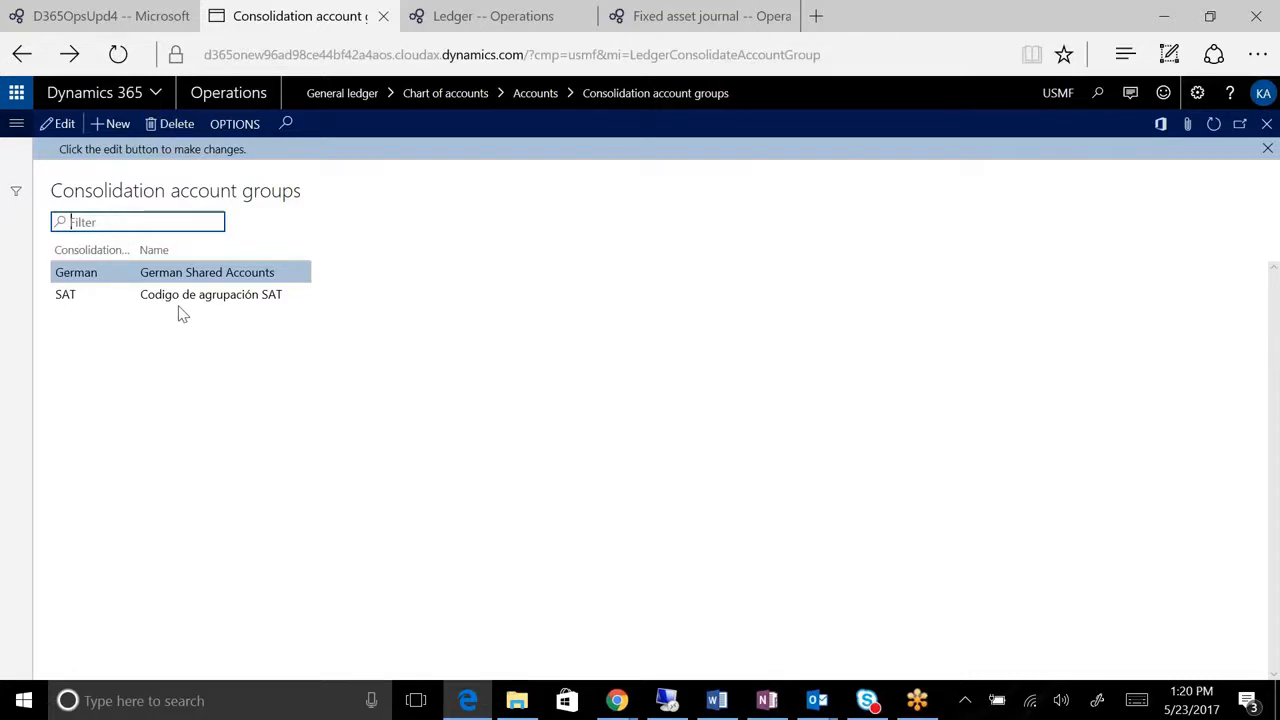
# Step: Open the Additional consolidation accounts page and view the charts of accounts available for it, keeping Shared selected
pyautogui.click(16, 125)
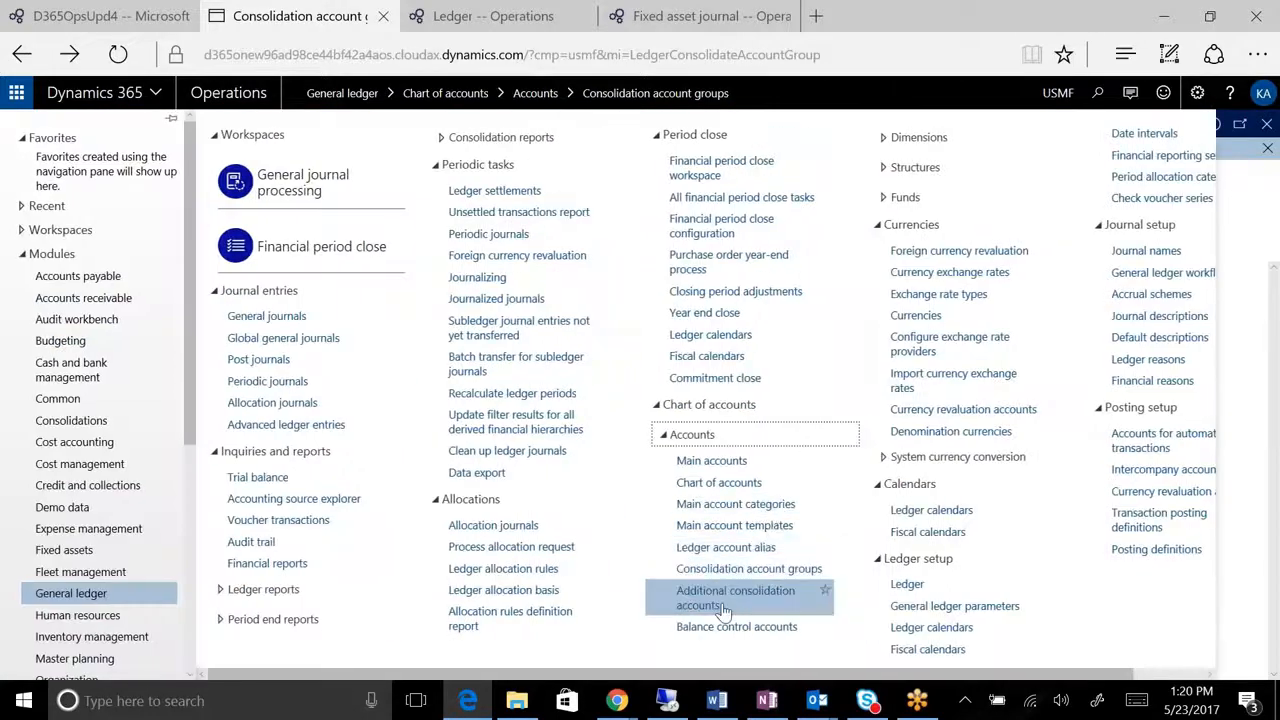
pyautogui.click(726, 600)
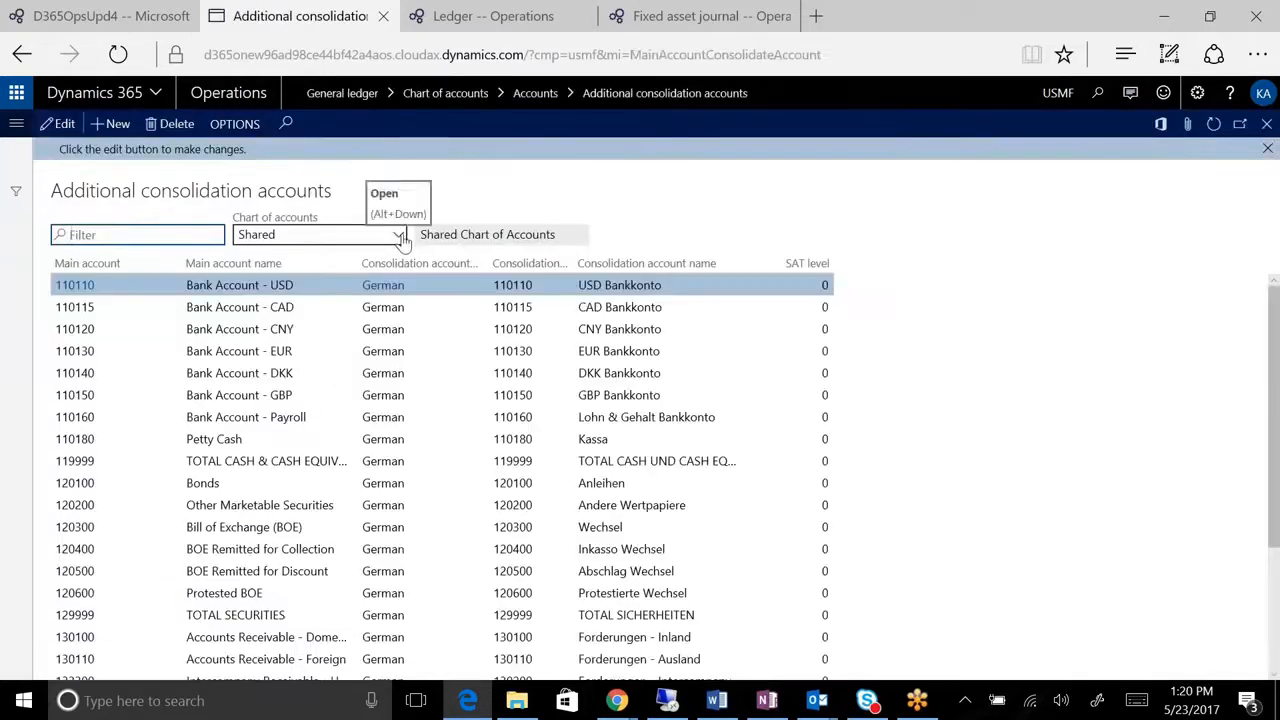
pyautogui.click(399, 236)
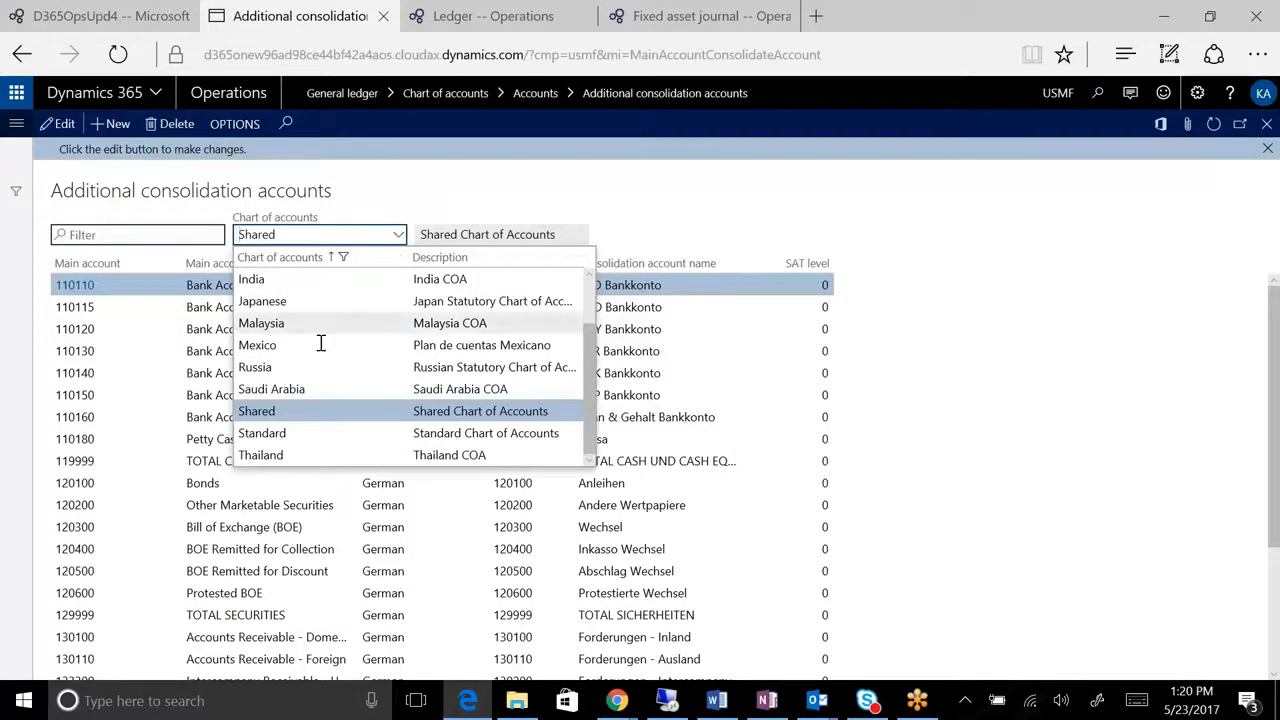
pyautogui.click(500, 228)
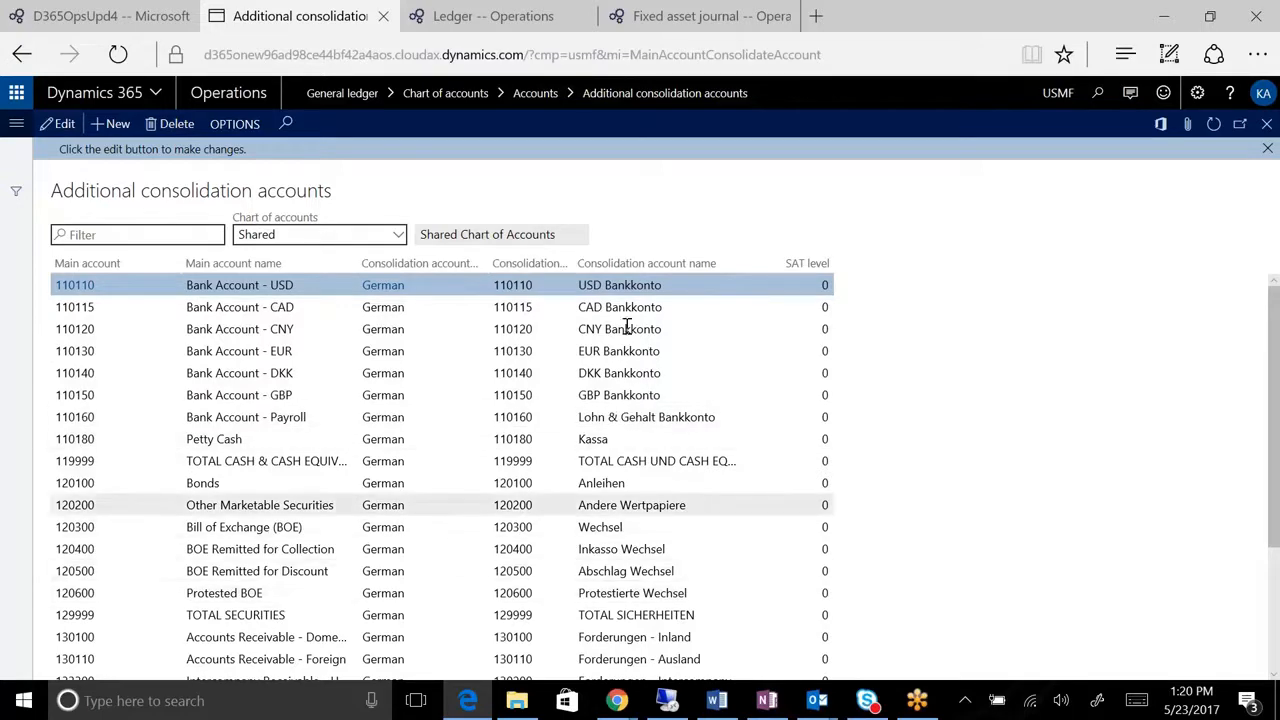
# Step: Return to Consolidation account groups and add a new group French with the name French
pyautogui.click(1266, 125)
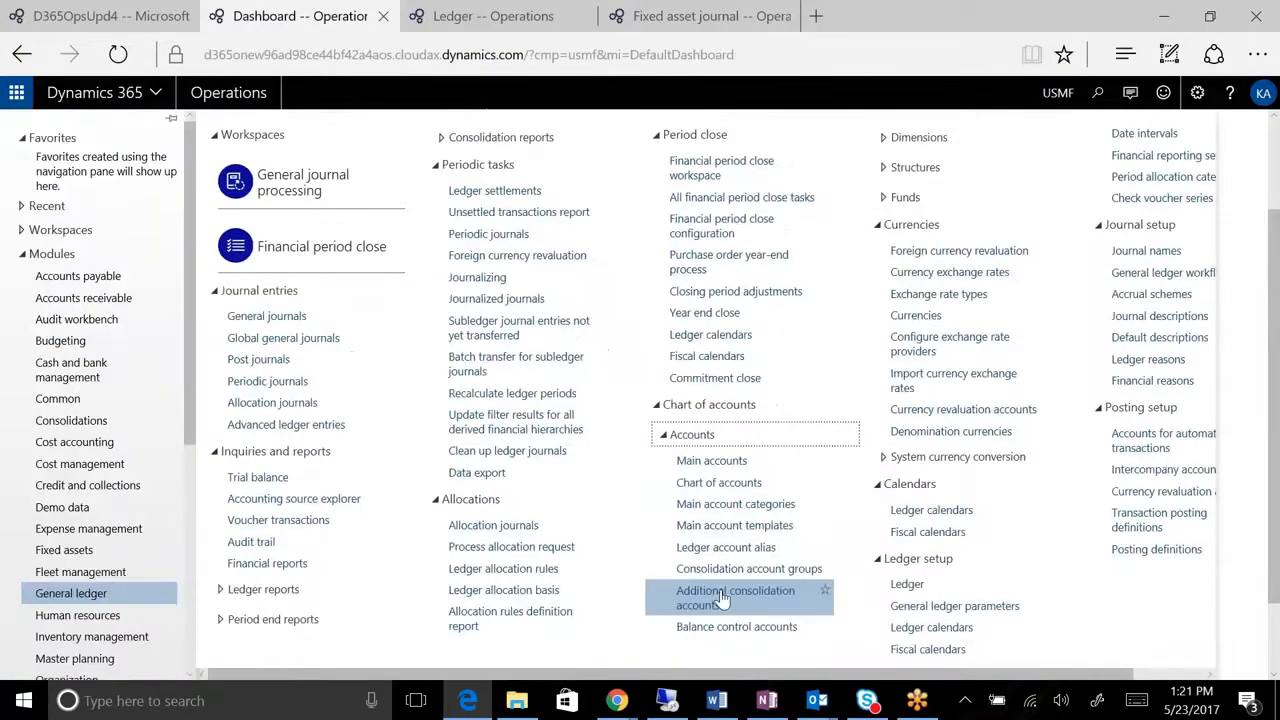
pyautogui.click(735, 570)
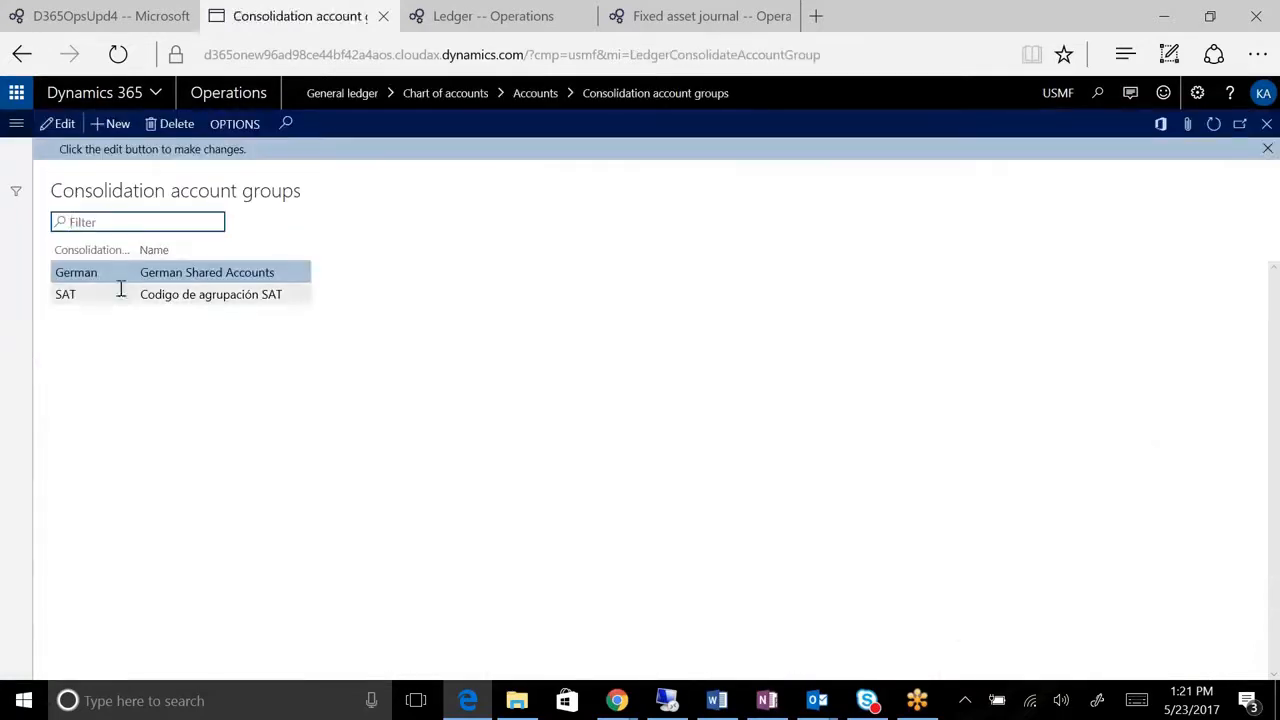
pyautogui.click(117, 124)
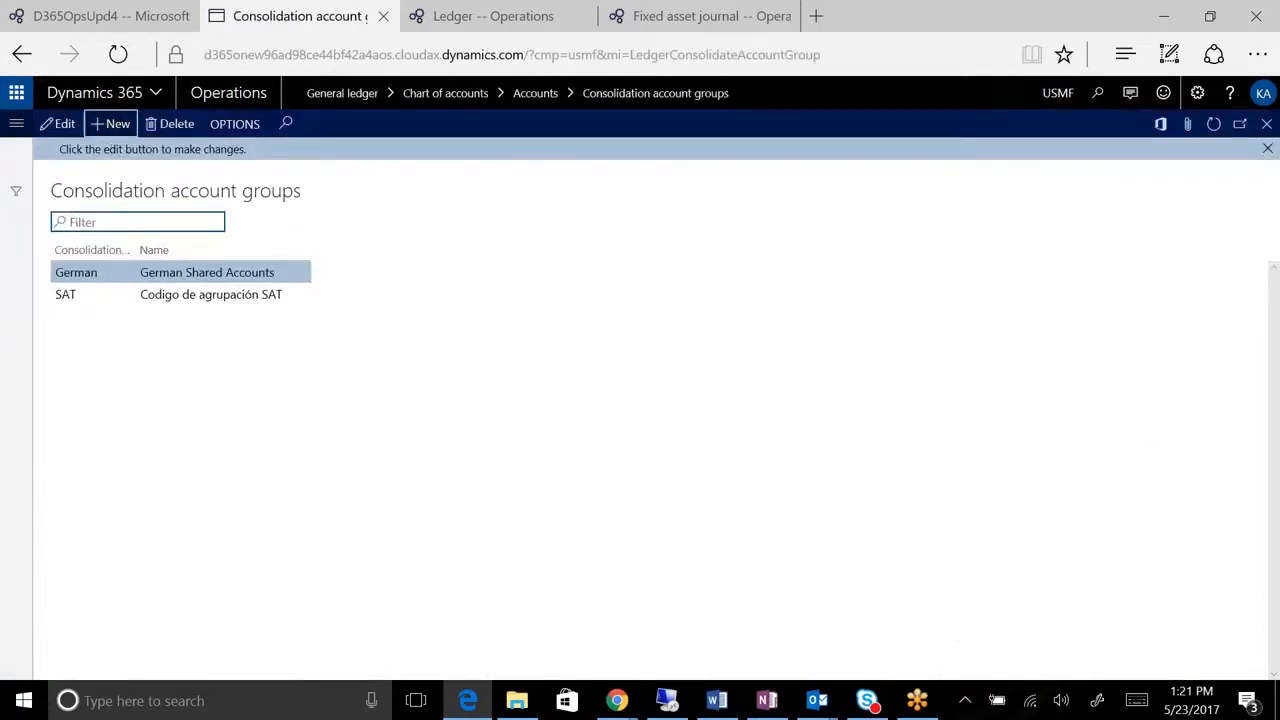
pyautogui.write('E')
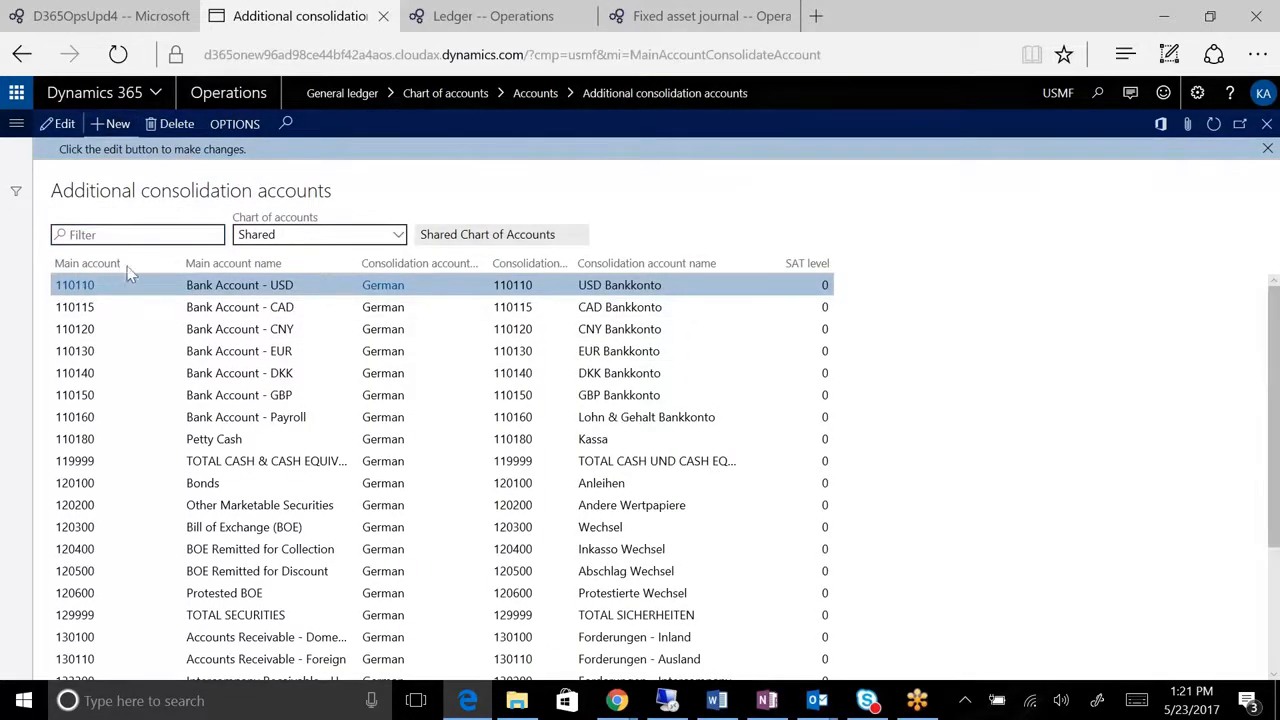
# Step: Add an additional consolidation account line for main account 110110, Bank Account - USD, in the French consolidation group
pyautogui.hotkey('alt', 'n')
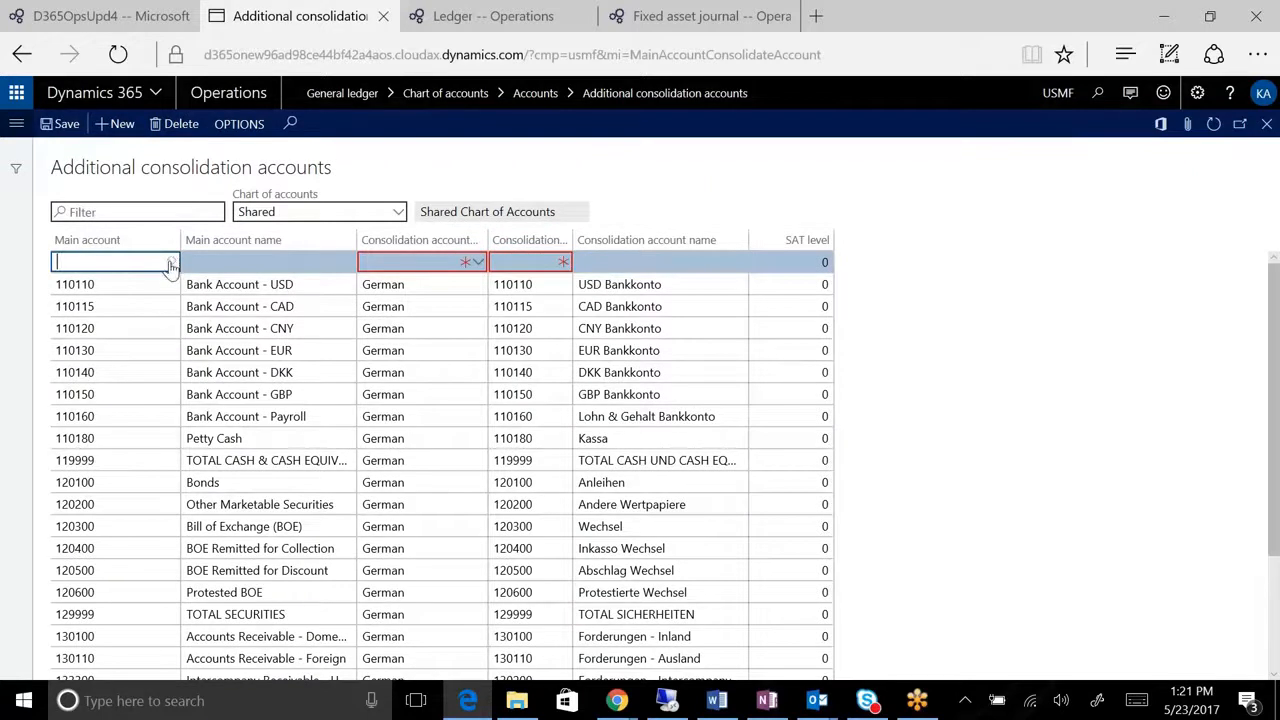
pyautogui.click(172, 262)
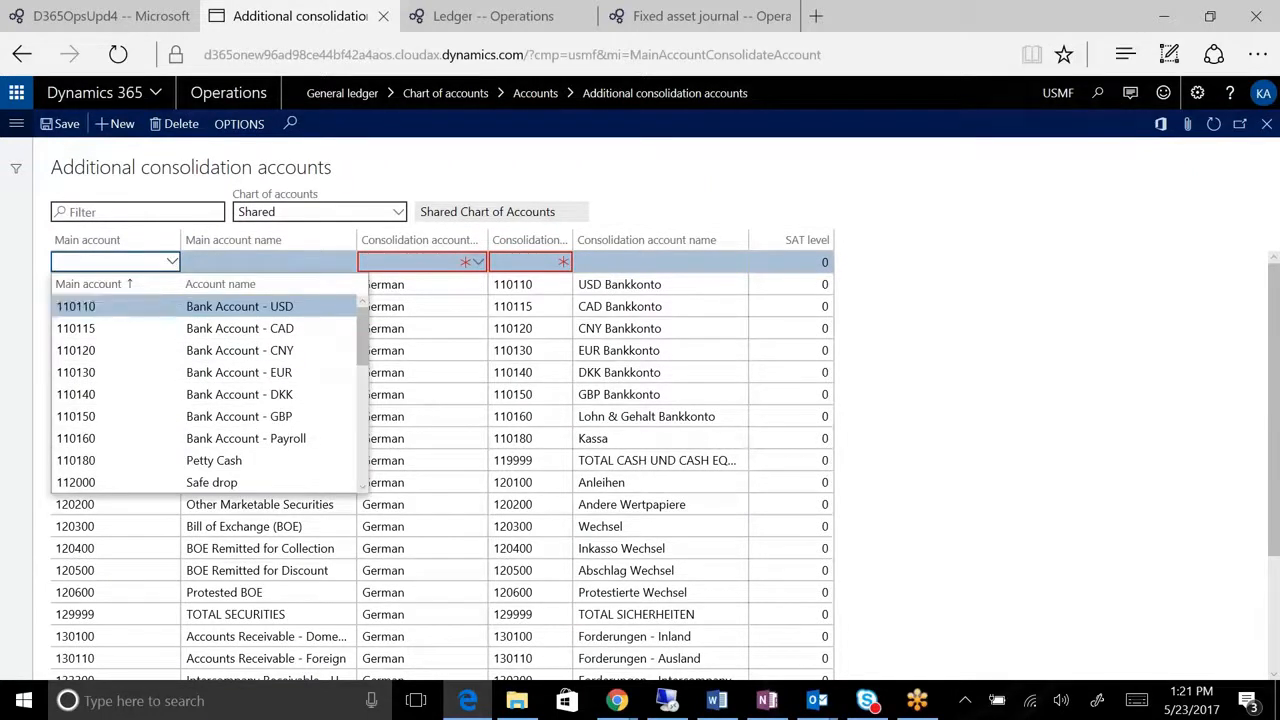
pyautogui.press('Return')
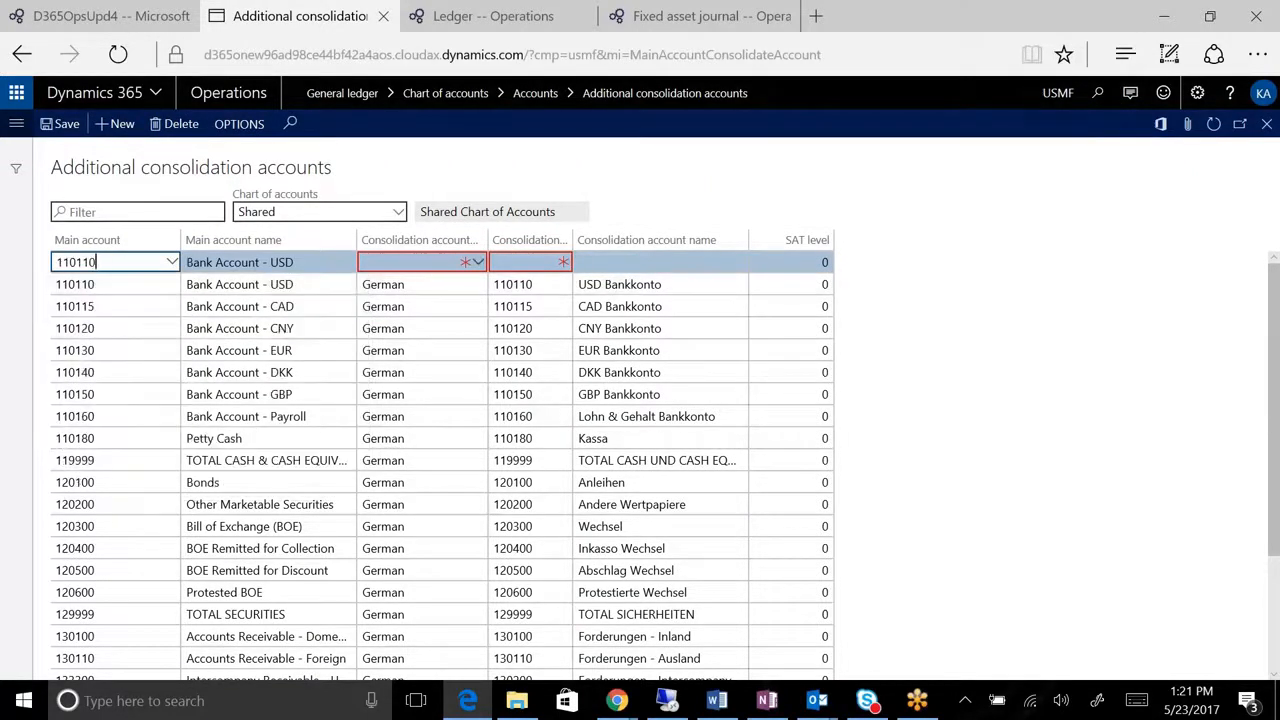
pyautogui.click(477, 262)
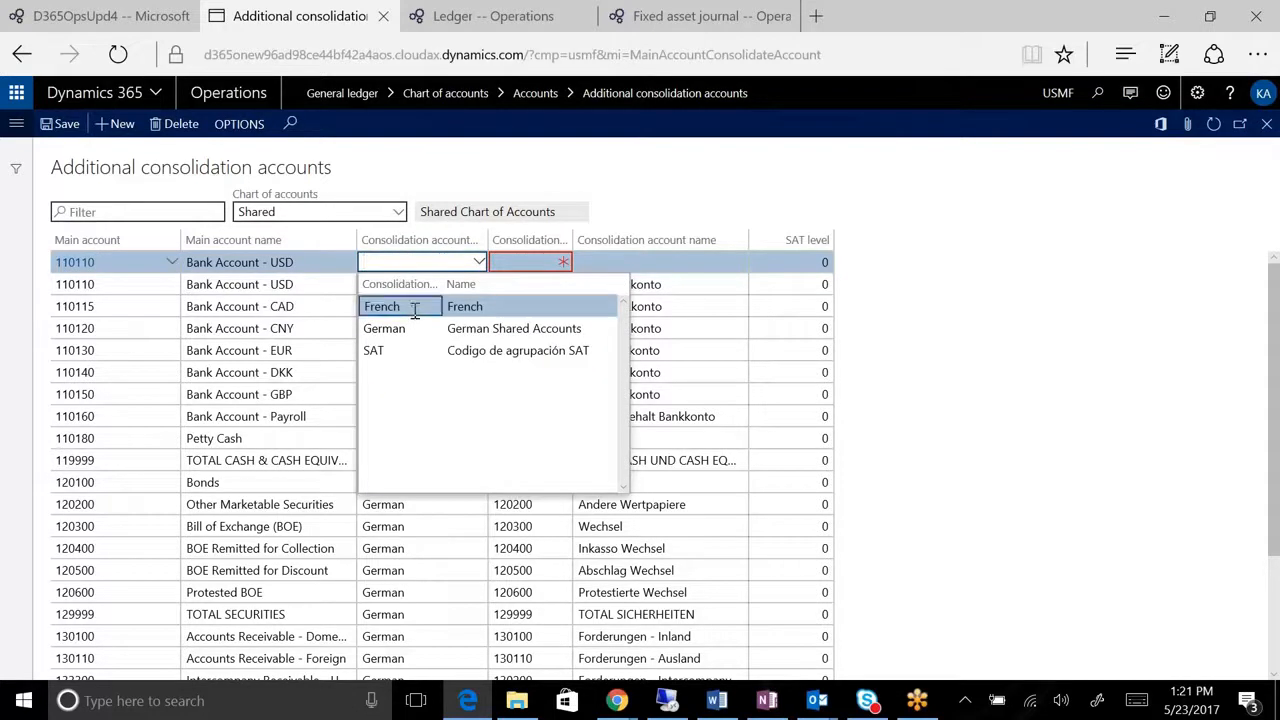
pyautogui.click(414, 307)
# Step: Set the new French line's consolidation account to 110110 and its consolidation account name to French bank account
pyautogui.click(537, 262)
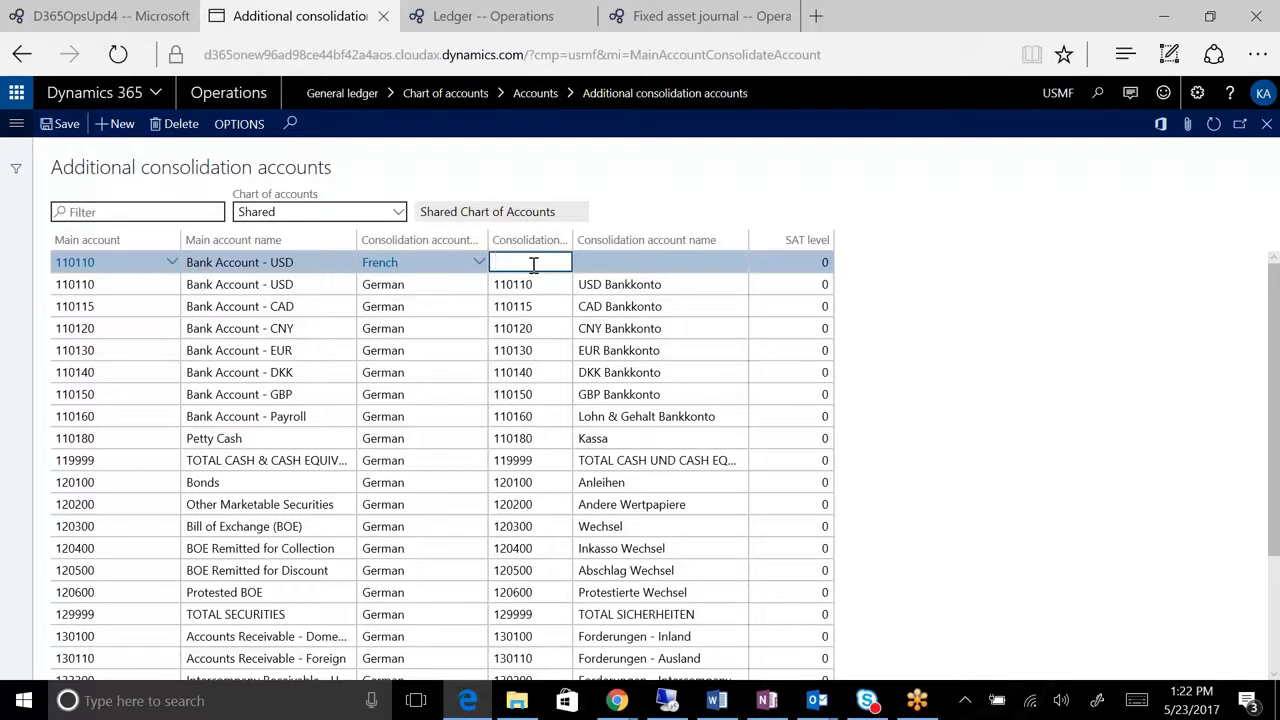
pyautogui.write('1220000')
pyautogui.press('Tab')
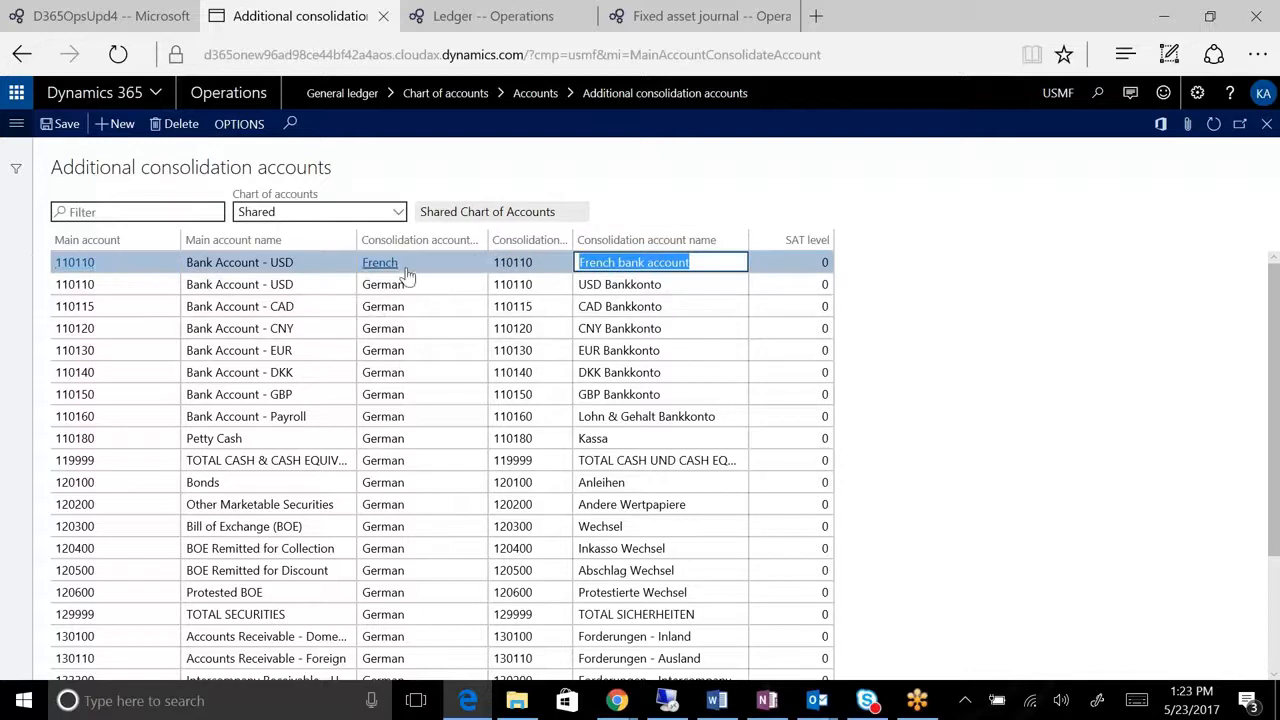